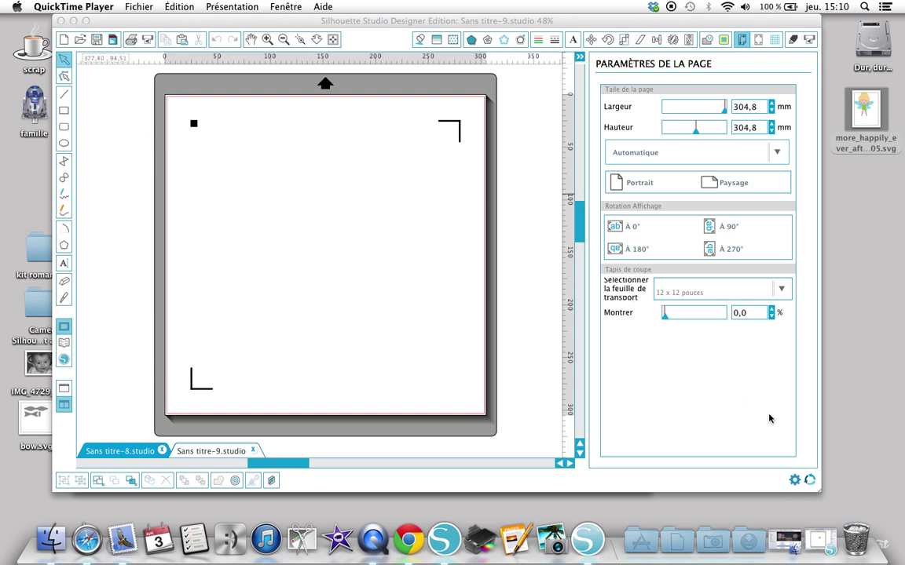
# - Open the preferences, switch the interface to the solid blue colour theme and apply the preferences
pyautogui.click(793, 487)
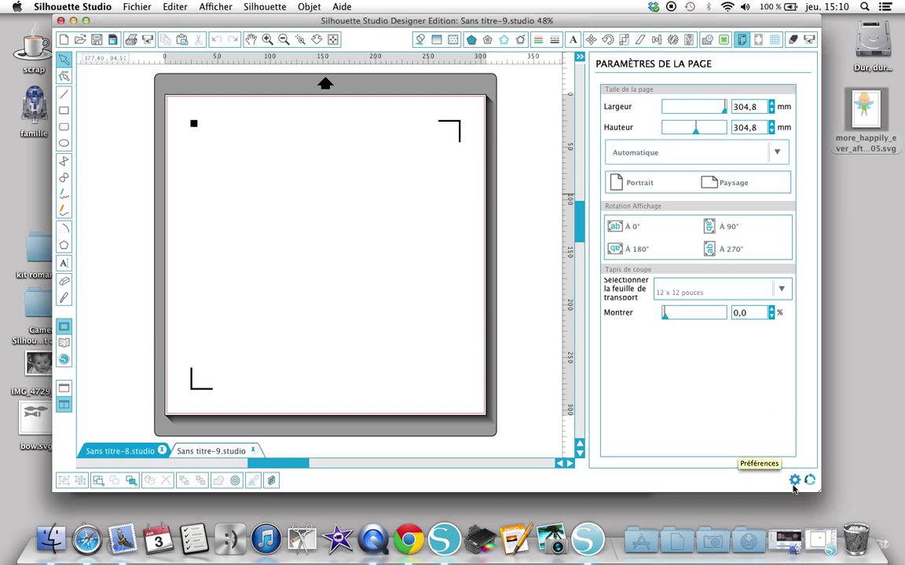
pyautogui.click(794, 482)
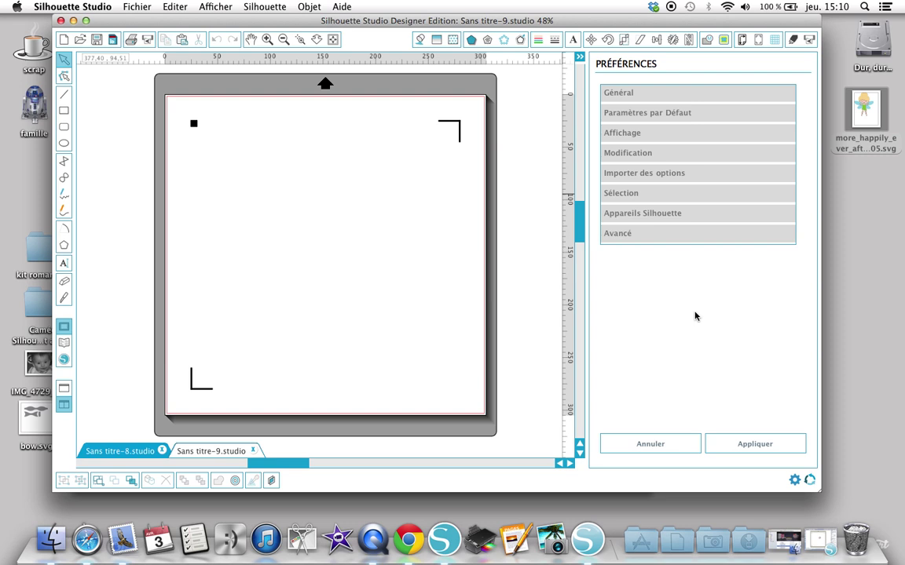
pyautogui.click(812, 478)
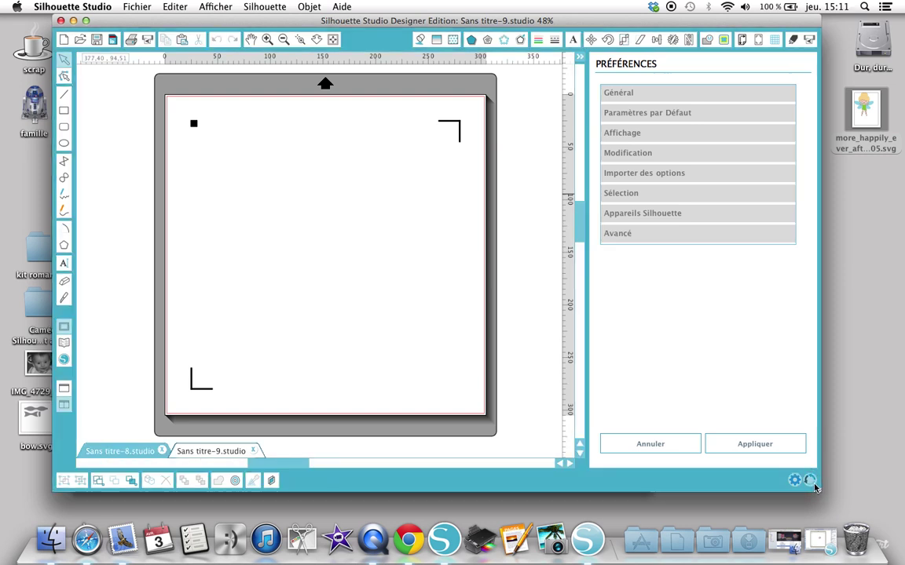
pyautogui.click(763, 444)
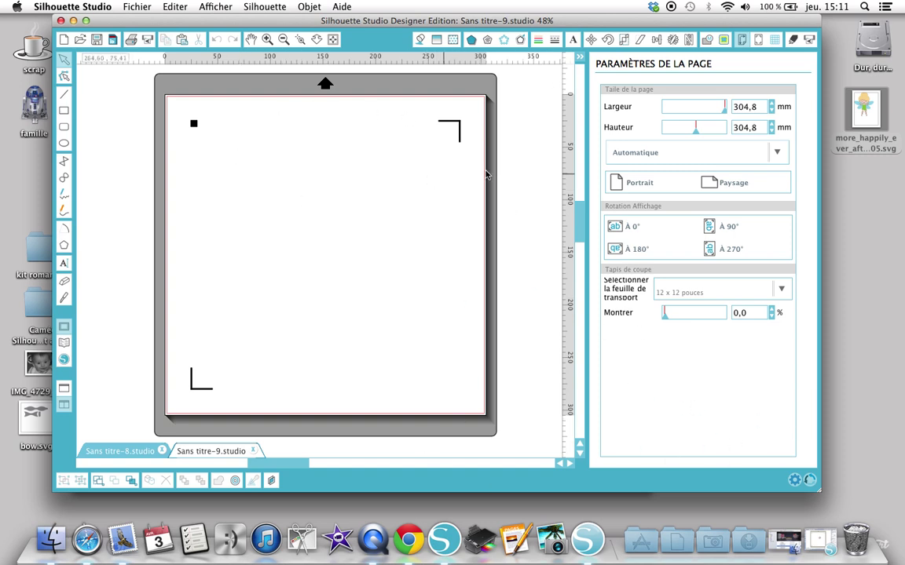
# - Turn off the page's registration marks by setting their style to Désactivé
pyautogui.click(759, 42)
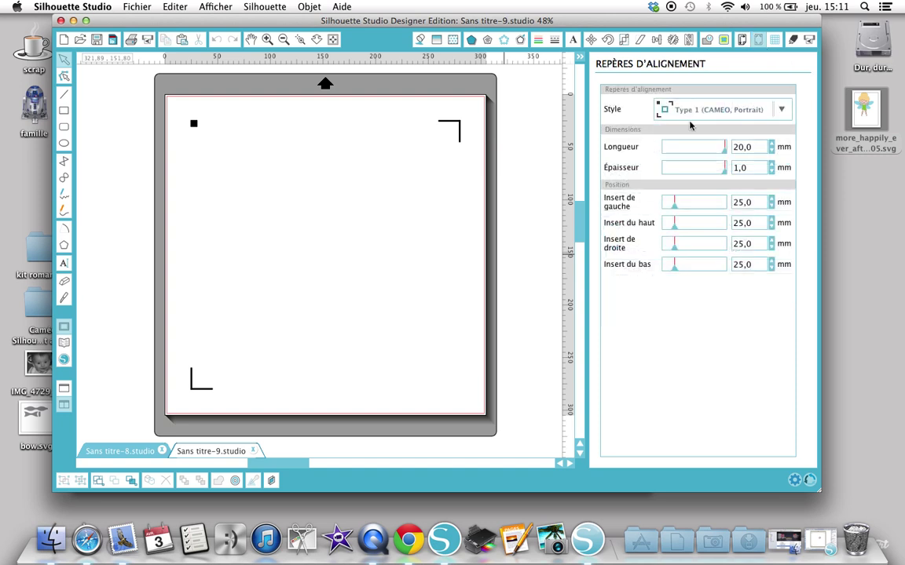
pyautogui.click(781, 111)
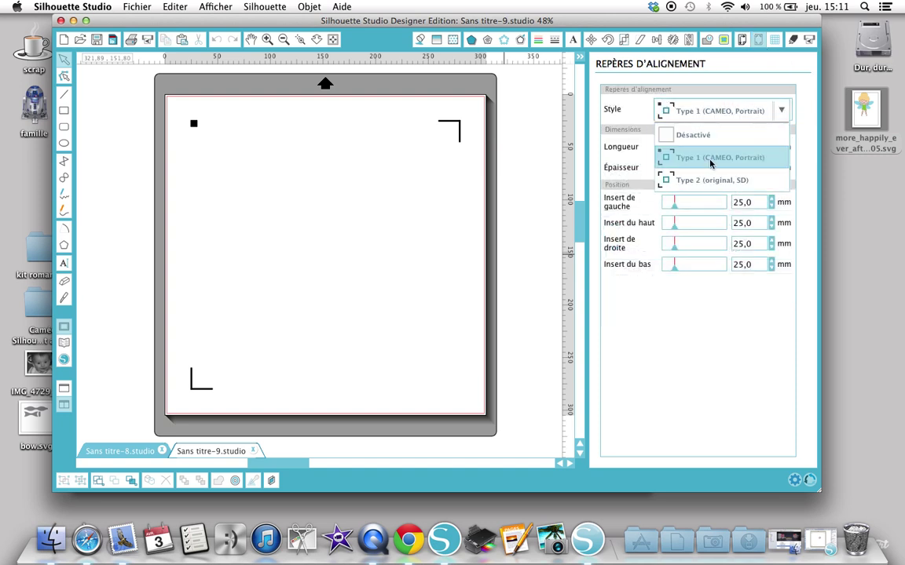
pyautogui.click(680, 138)
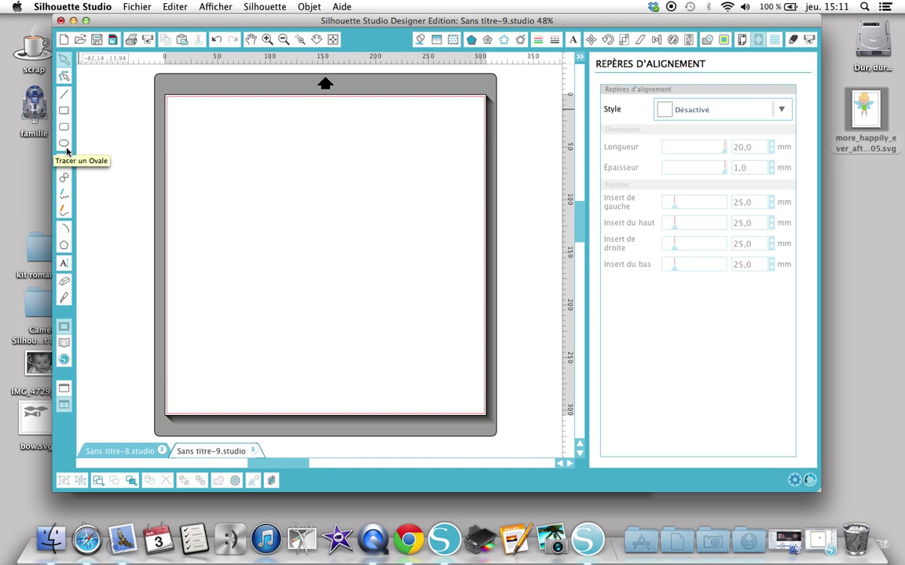
# - Draw a looping freehand line across the upper part of the page and a looping smooth freehand line below it
pyautogui.click(62, 194)
pyautogui.moveTo(199, 153)
pyautogui.mouseDown()
pyautogui.moveTo(216, 172)
pyautogui.moveTo(282, 178)
pyautogui.moveTo(294, 140)
pyautogui.moveTo(270, 142)
pyautogui.moveTo(262, 173)
pyautogui.moveTo(283, 197)
pyautogui.moveTo(316, 192)
pyautogui.moveTo(324, 172)
pyautogui.moveTo(312, 164)
pyautogui.moveTo(304, 191)
pyautogui.moveTo(301, 179)
pyautogui.moveTo(343, 205)
pyautogui.moveTo(370, 162)
pyautogui.moveTo(352, 133)
pyautogui.moveTo(355, 175)
pyautogui.moveTo(405, 166)
pyautogui.moveTo(433, 95)
pyautogui.moveTo(396, 128)
pyautogui.moveTo(402, 198)
pyautogui.moveTo(438, 205)
pyautogui.moveTo(432, 161)
pyautogui.moveTo(408, 199)
pyautogui.moveTo(425, 234)
pyautogui.moveTo(460, 240)
pyautogui.mouseUp()
pyautogui.click(63, 210)
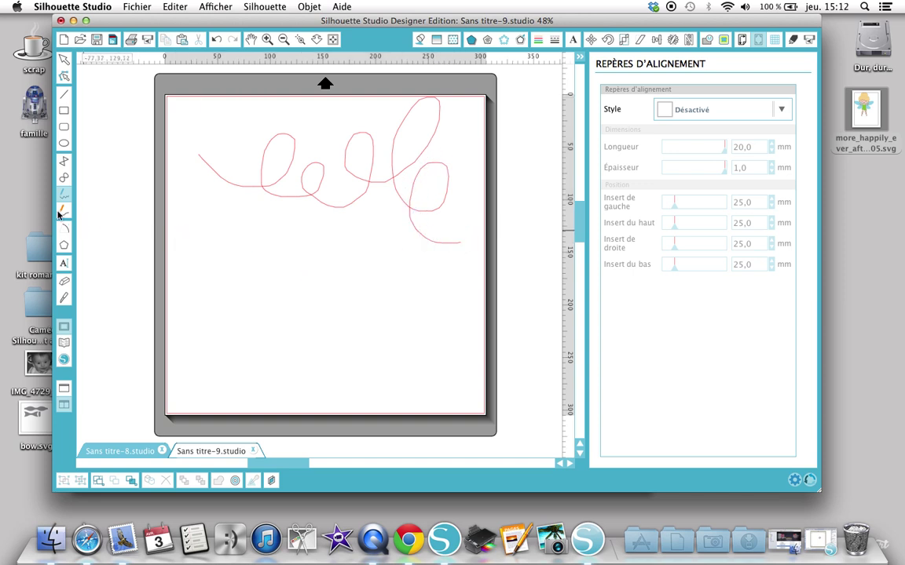
pyautogui.moveTo(178, 221)
pyautogui.mouseDown()
pyautogui.moveTo(222, 243)
pyautogui.moveTo(238, 214)
pyautogui.moveTo(220, 205)
pyautogui.moveTo(204, 236)
pyautogui.moveTo(218, 261)
pyautogui.moveTo(267, 262)
pyautogui.moveTo(288, 239)
pyautogui.moveTo(281, 223)
pyautogui.moveTo(256, 239)
pyautogui.moveTo(261, 229)
pyautogui.moveTo(258, 249)
pyautogui.moveTo(278, 274)
pyautogui.moveTo(319, 280)
pyautogui.moveTo(331, 250)
pyautogui.moveTo(322, 231)
pyautogui.moveTo(302, 266)
pyautogui.moveTo(311, 283)
pyautogui.moveTo(355, 287)
pyautogui.moveTo(376, 265)
pyautogui.moveTo(364, 246)
pyautogui.moveTo(344, 270)
pyautogui.moveTo(380, 295)
pyautogui.moveTo(420, 274)
pyautogui.moveTo(416, 249)
pyautogui.moveTo(393, 258)
pyautogui.moveTo(402, 284)
pyautogui.moveTo(428, 292)
pyautogui.mouseUp()
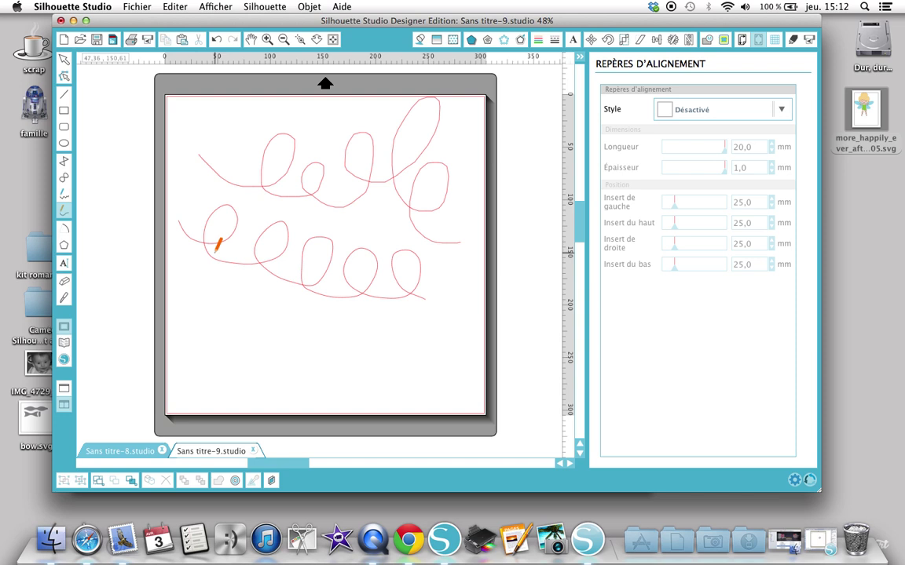
# - Delete both looping freehand lines from the page
pyautogui.click(64, 58)
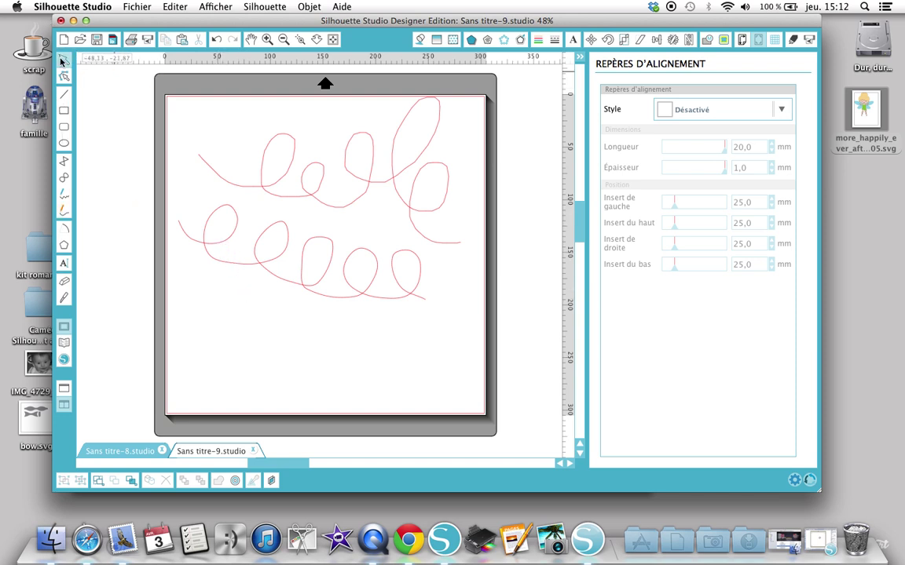
pyautogui.click(276, 185)
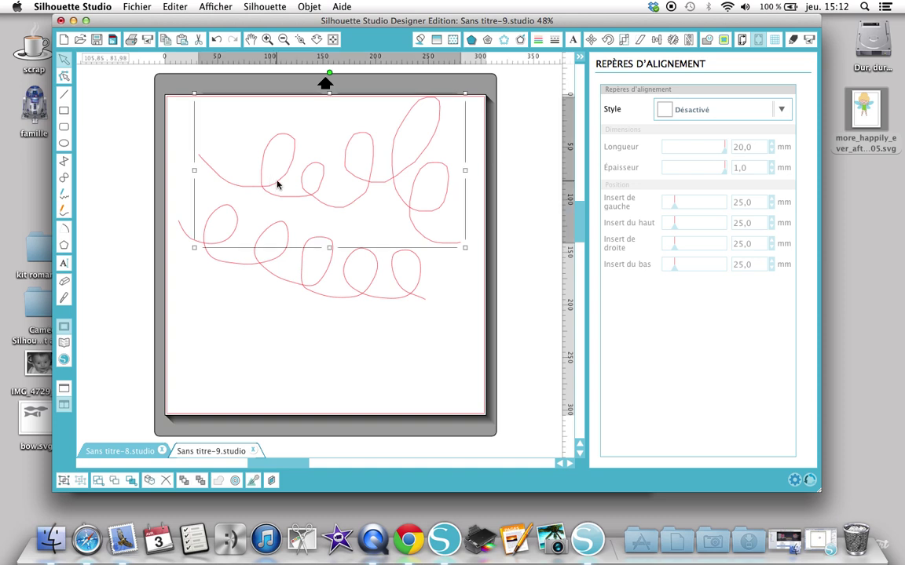
pyautogui.press('Delete')
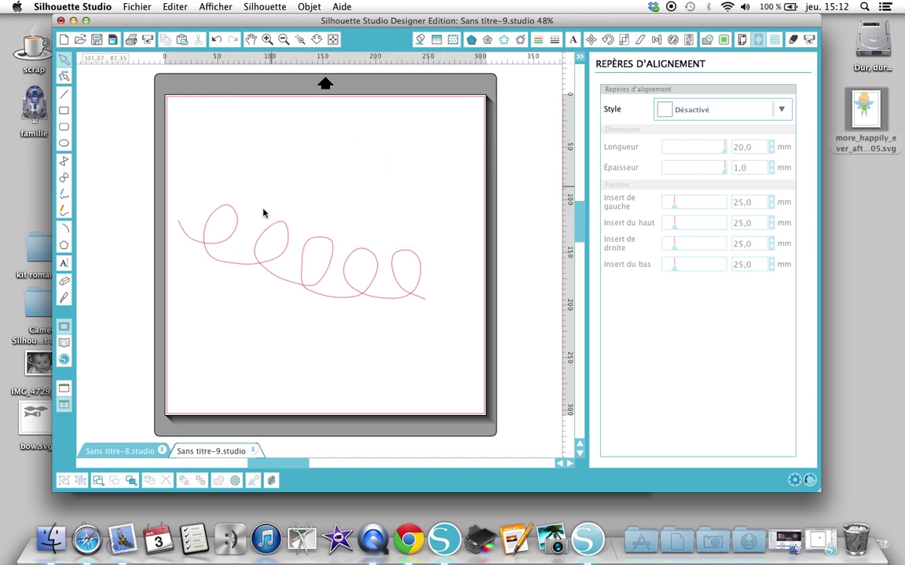
pyautogui.click(258, 253)
pyautogui.press('Delete')
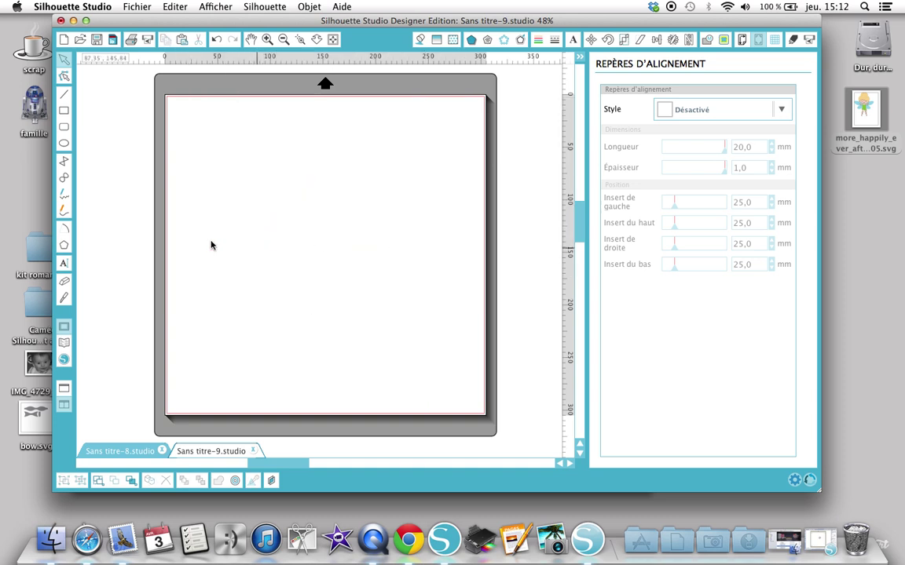
# - Draw a 45° arc with a radius of about 52 mm near the page's upper edge and enlarge its radius to about 67 mm
pyautogui.click(64, 227)
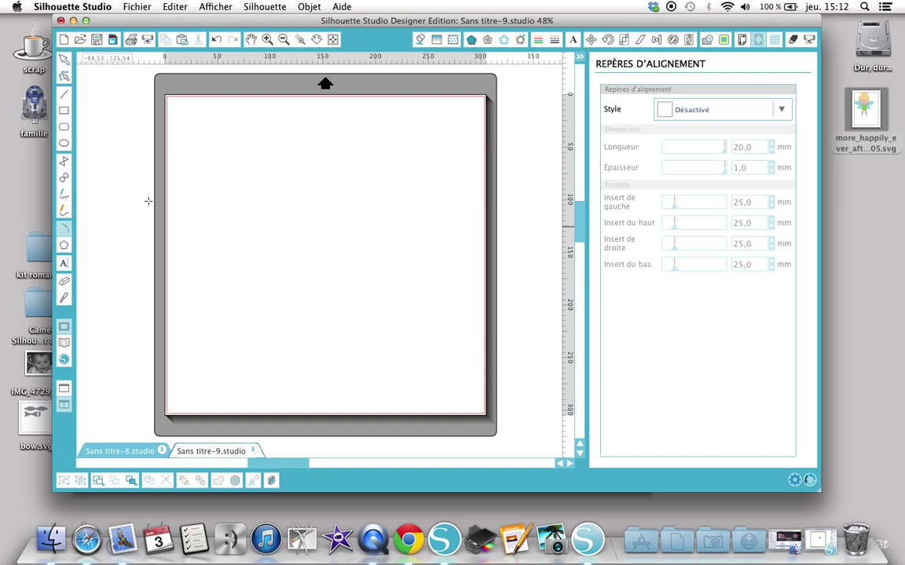
pyautogui.click(234, 156)
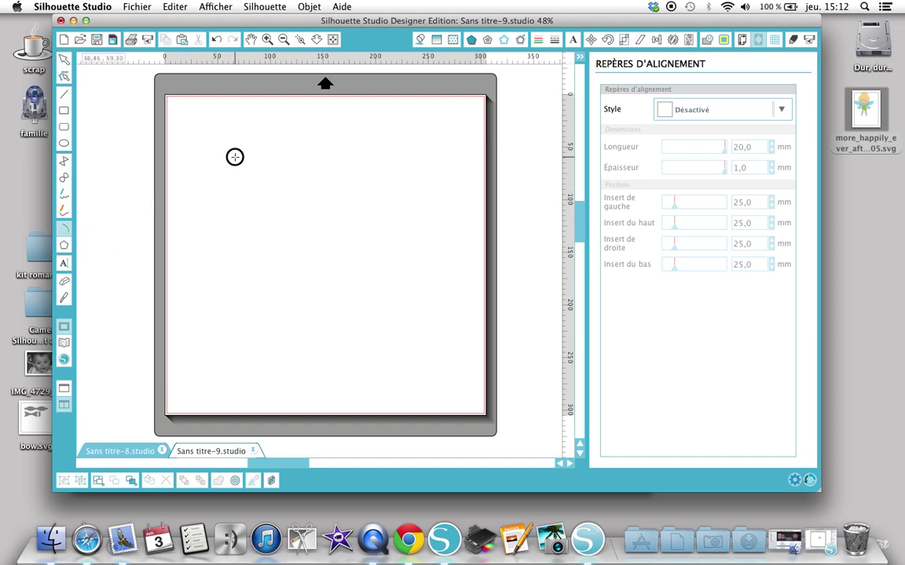
pyautogui.click(289, 152)
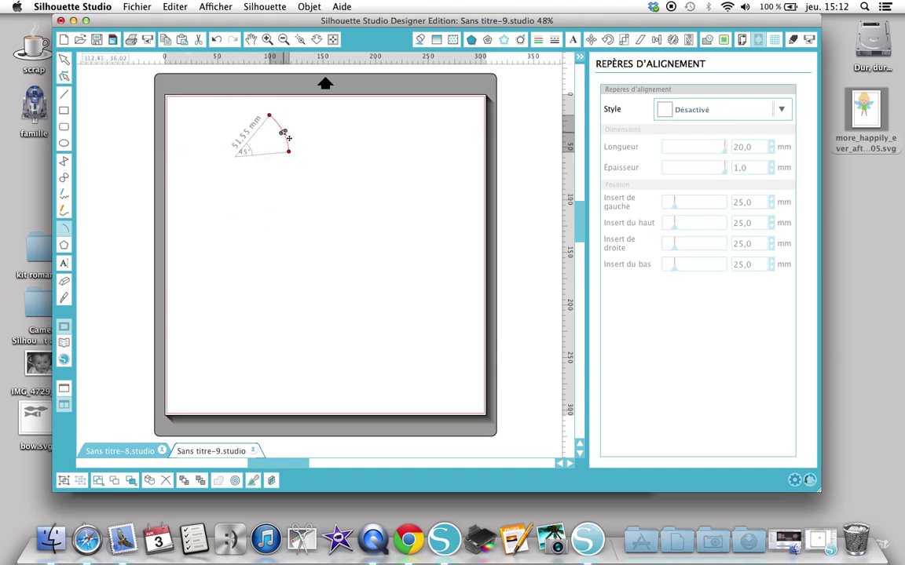
pyautogui.click(285, 132)
pyautogui.moveTo(285, 132); pyautogui.dragTo(304, 144)
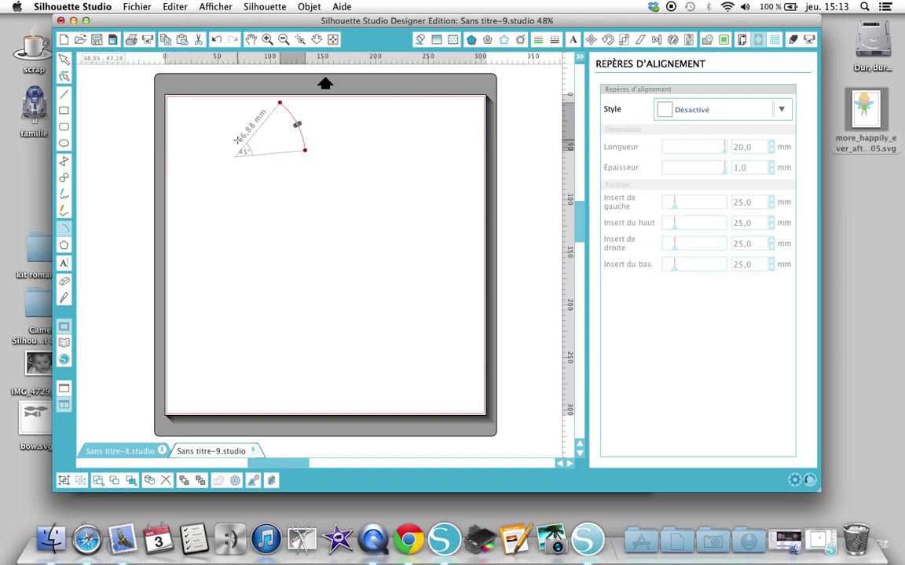
# - Select the arc and delete it from the page
pyautogui.click(64, 59)
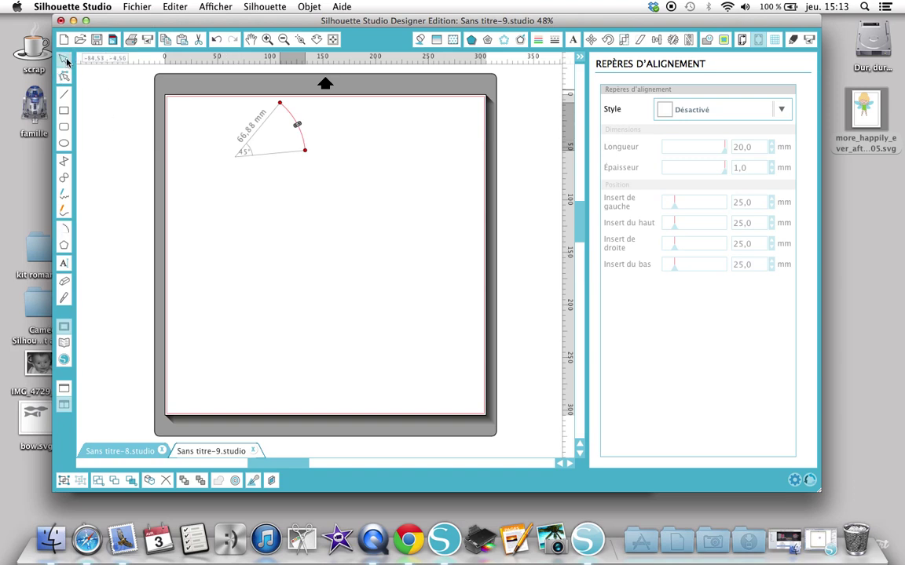
pyautogui.click(280, 155)
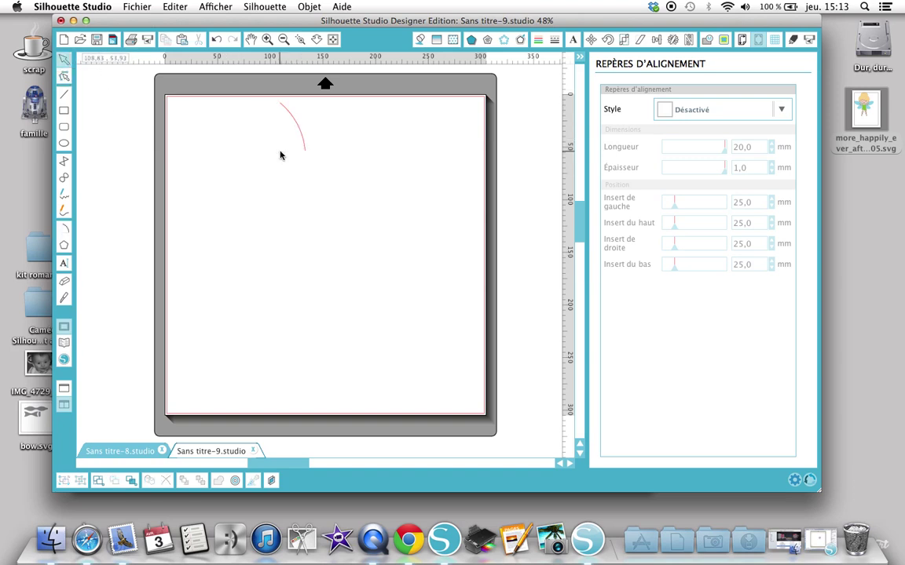
pyautogui.click(299, 130)
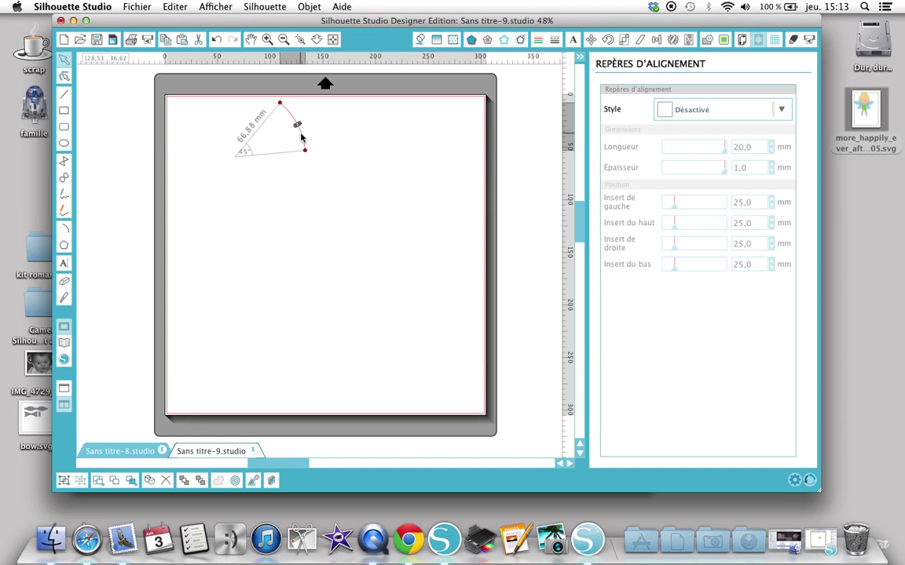
pyautogui.press('Delete')
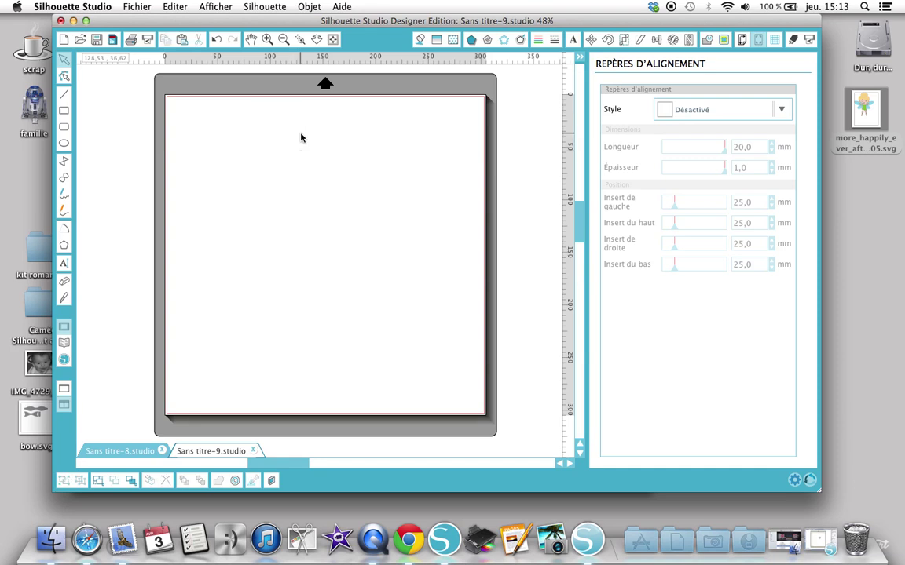
# - Draw a regular polygon over the page's upper left area, reduce it to 3 sides and raise it to 60 sides
pyautogui.click(64, 248)
pyautogui.moveTo(209, 188); pyautogui.dragTo(273, 220)
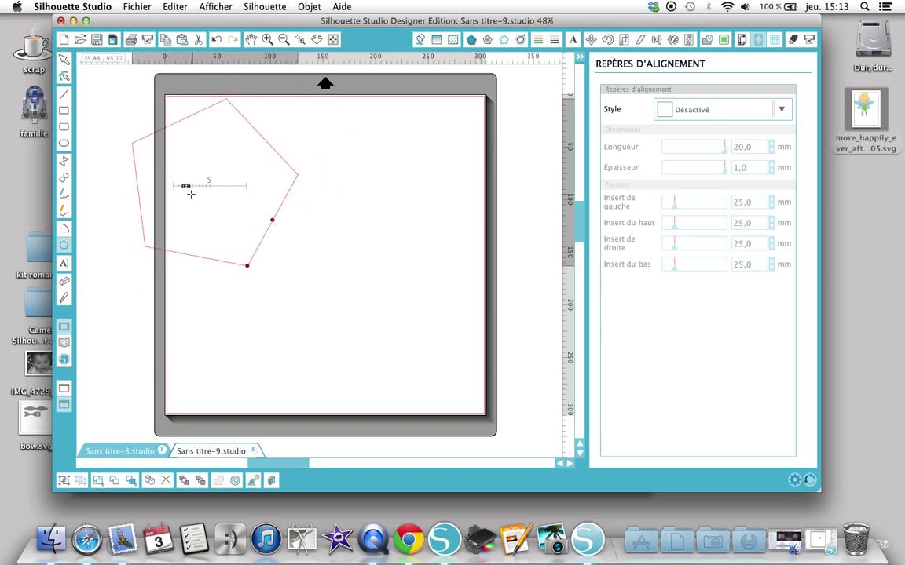
pyautogui.moveTo(186, 186); pyautogui.dragTo(178, 184)
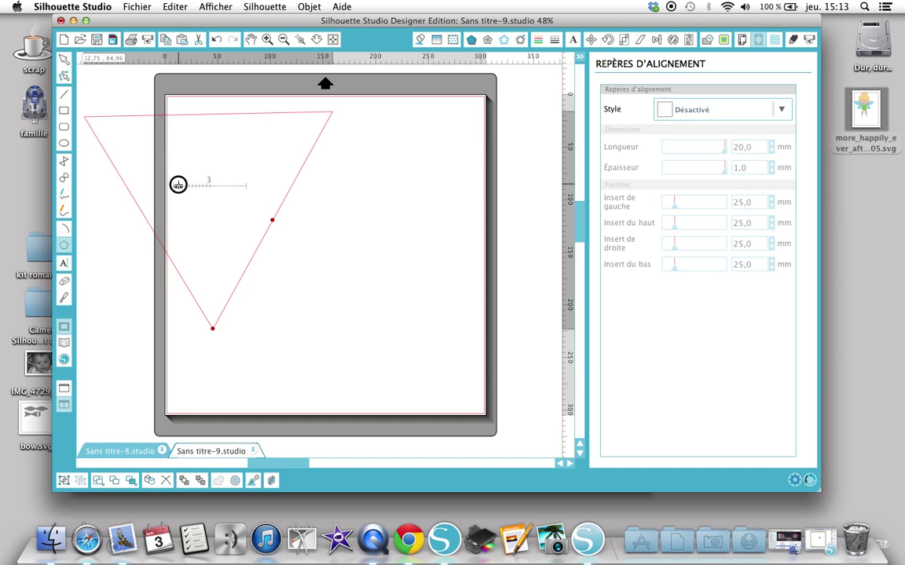
pyautogui.moveTo(178, 185); pyautogui.dragTo(243, 186)
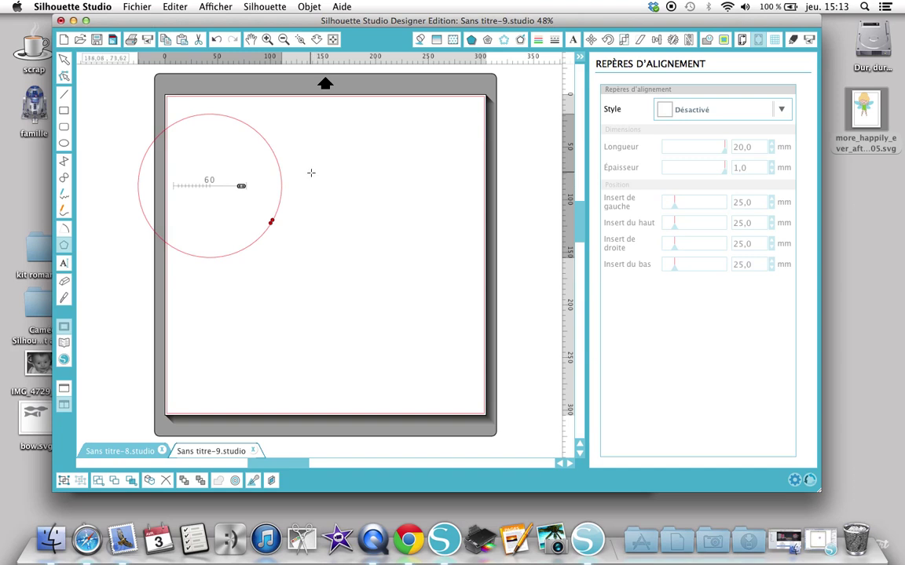
# - Select the 60-sided polygon and delete it
pyautogui.click(64, 60)
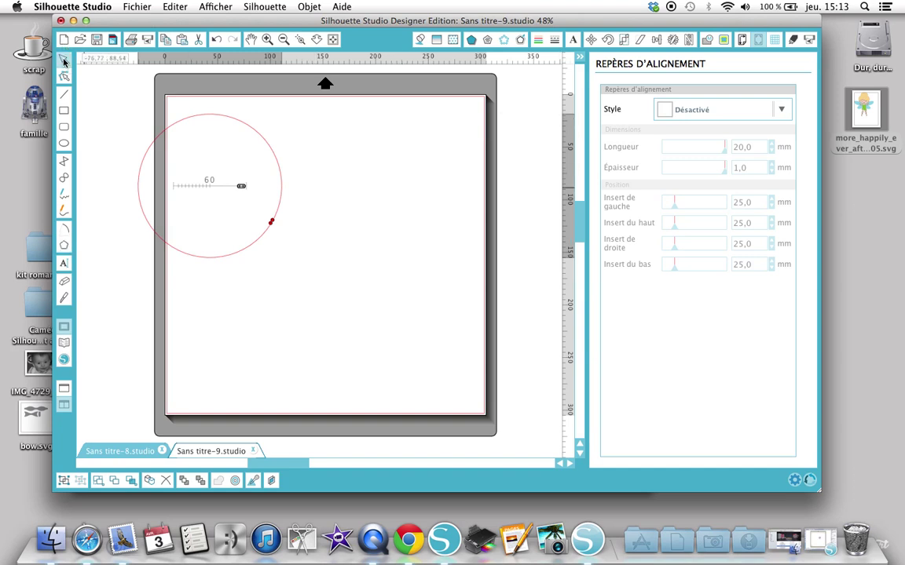
pyautogui.click(235, 259)
pyautogui.press('Delete')
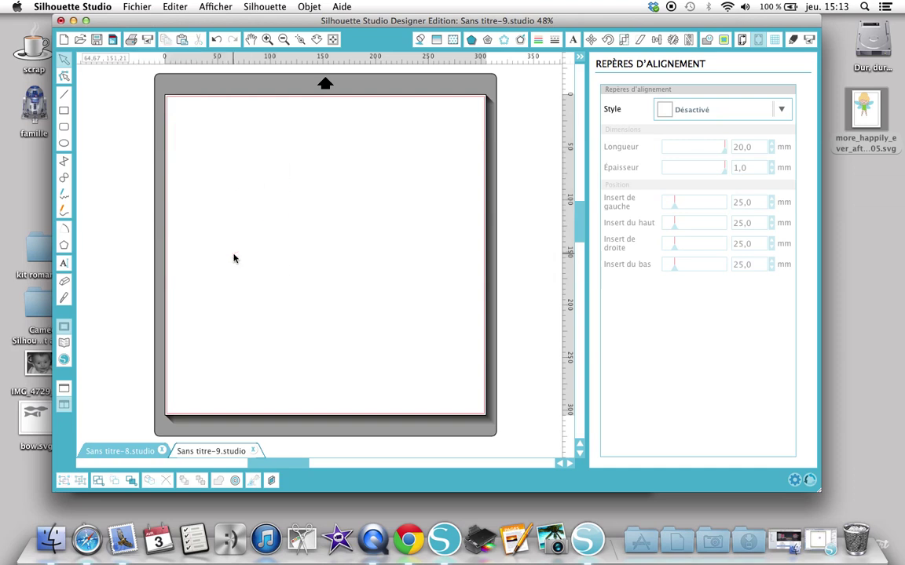
# - Open the cut settings and set the cut order to Par couleur
pyautogui.click(794, 41)
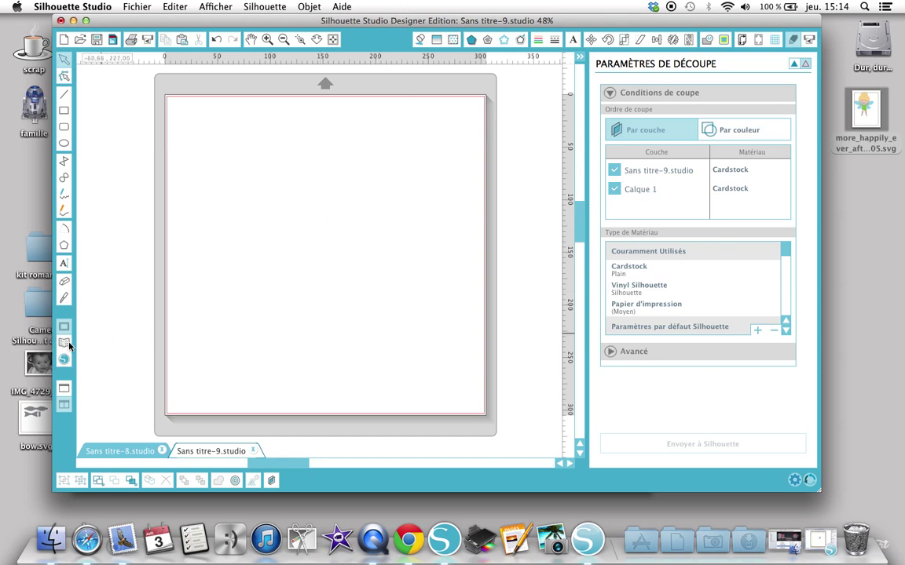
pyautogui.click(738, 136)
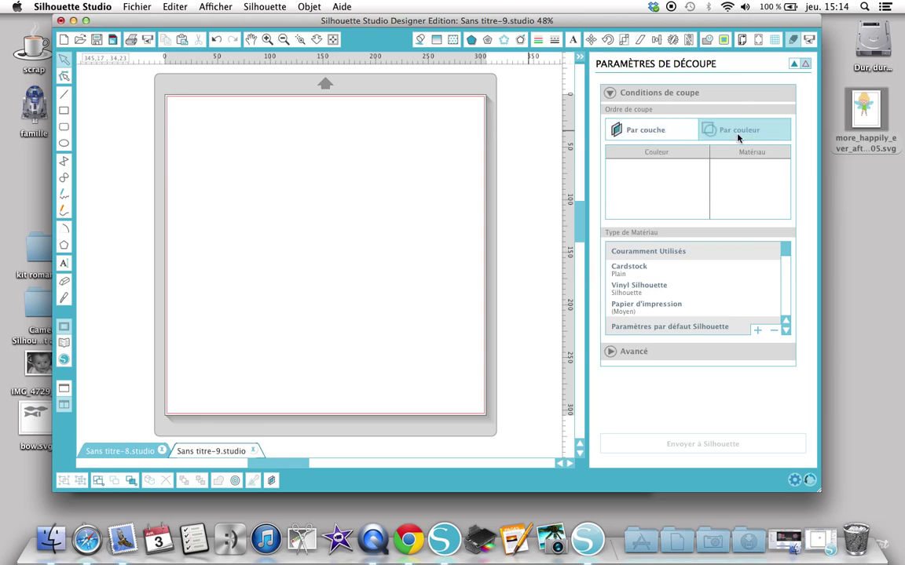
# - Insert the "3 circles" design from the library's labels folder and ungroup it on the page
pyautogui.click(65, 343)
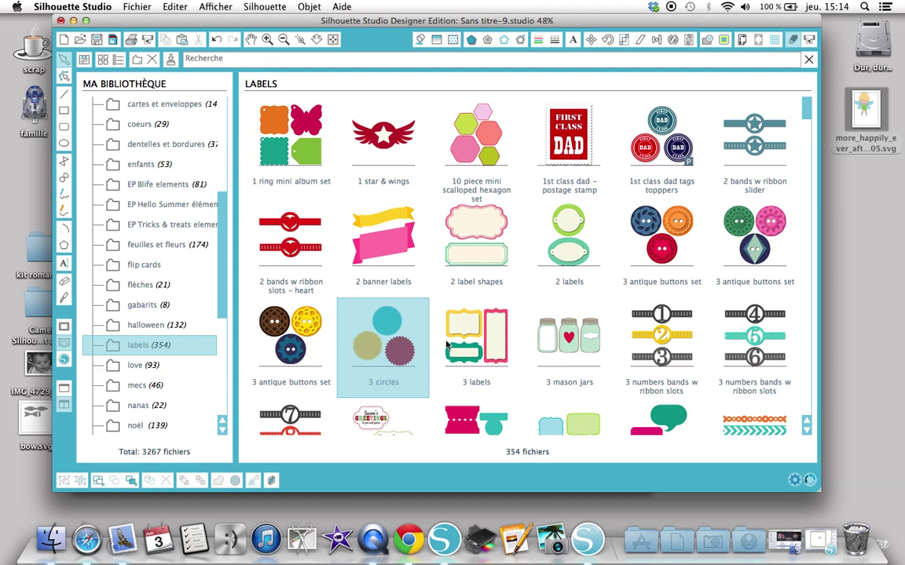
pyautogui.doubleClick(385, 352)
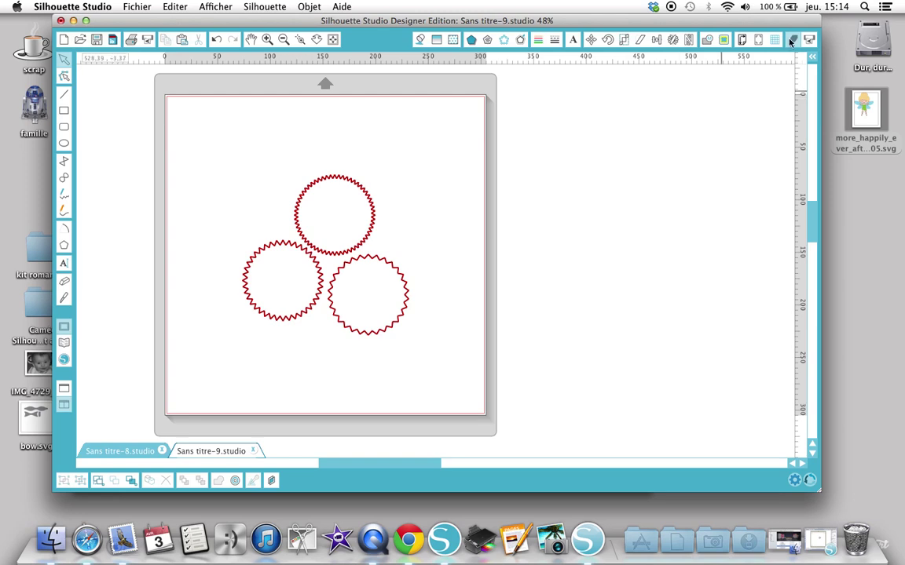
pyautogui.click(756, 41)
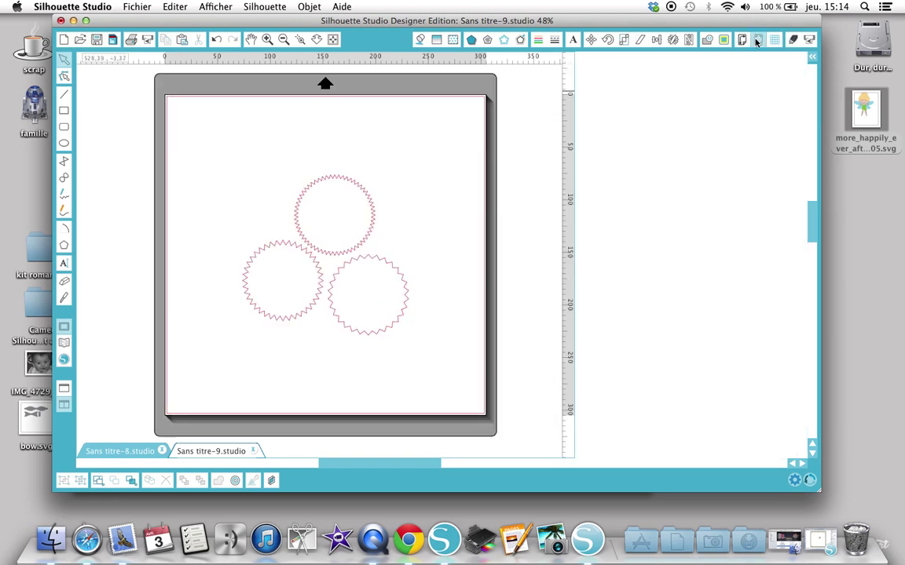
pyautogui.click(319, 255)
pyautogui.rightClick(319, 253)
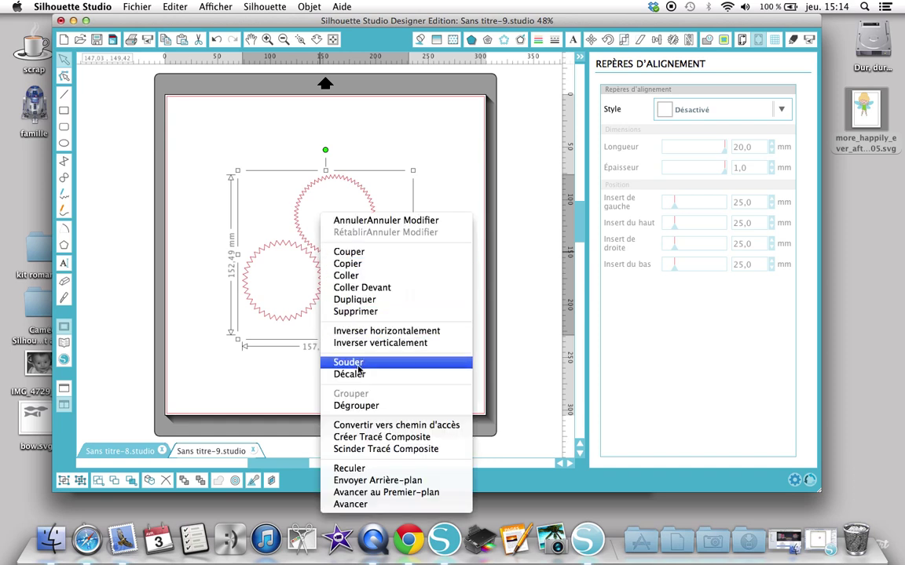
pyautogui.click(355, 405)
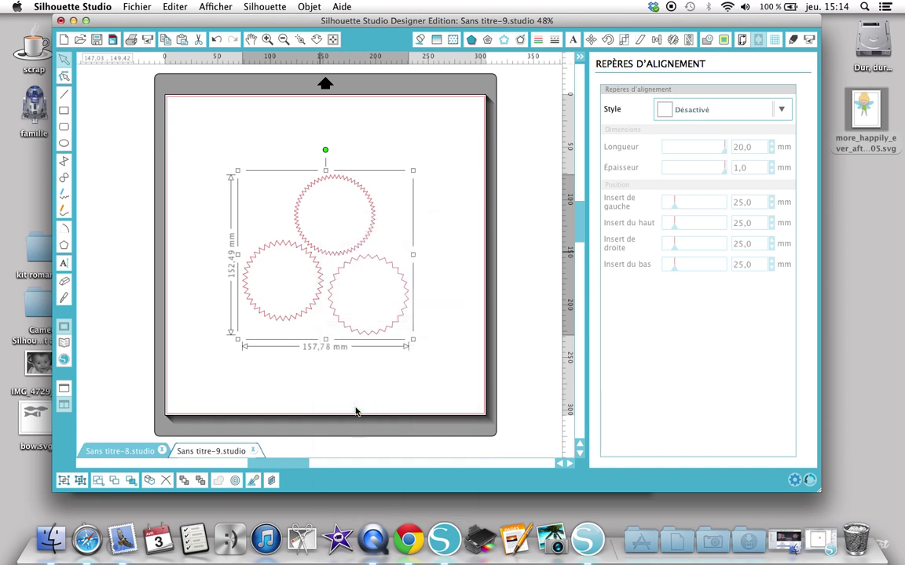
# - Move the finest-toothed circle to the page's upper left corner and the lower-left circle to its upper right corner
pyautogui.click(420, 212)
pyautogui.moveTo(325, 181); pyautogui.dragTo(214, 115)
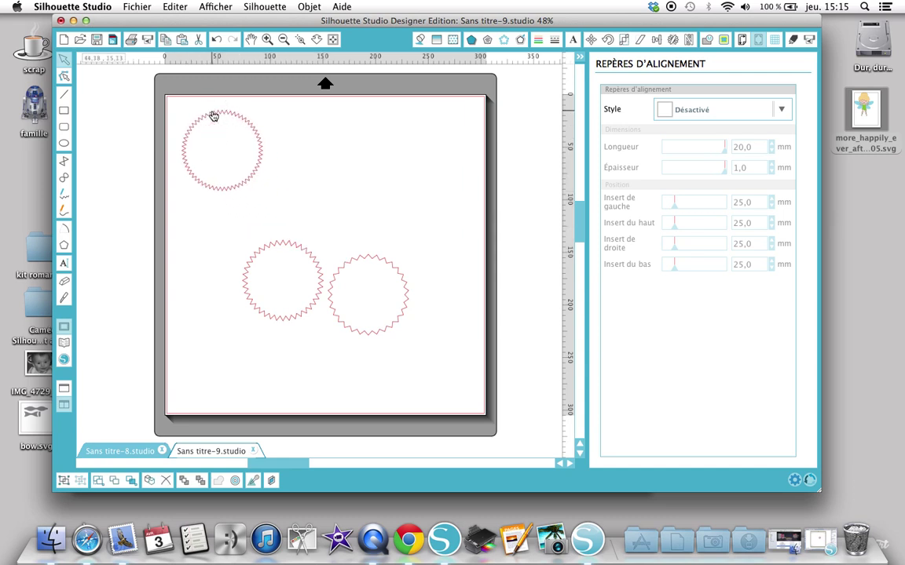
pyautogui.moveTo(288, 245); pyautogui.dragTo(431, 113)
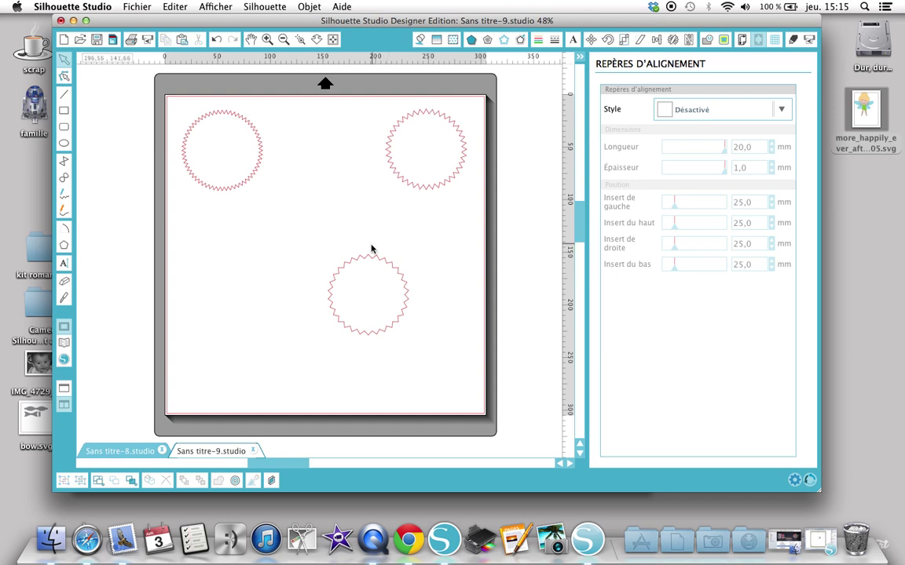
# - Move the remaining coarse-toothed circle to the page's lower left corner
pyautogui.moveTo(369, 262); pyautogui.dragTo(227, 323)
pyautogui.click(297, 212)
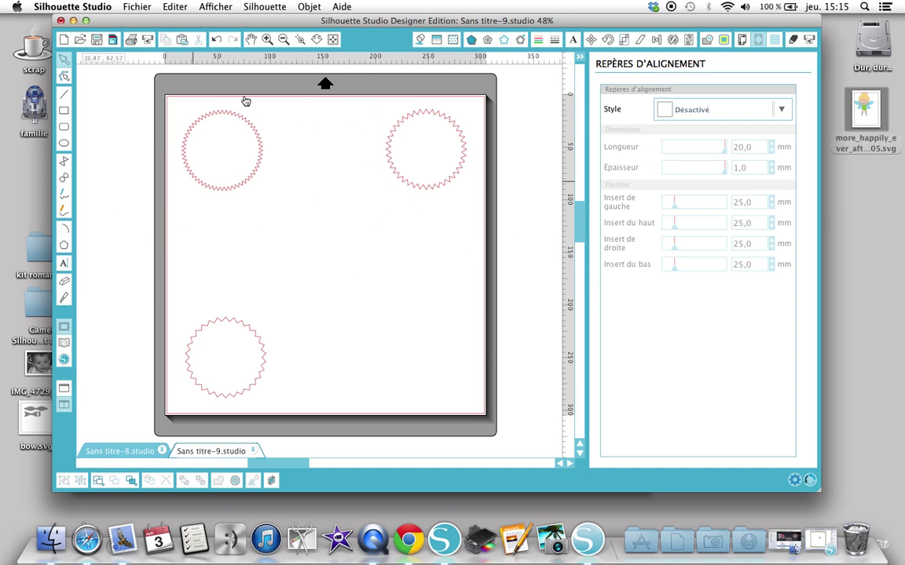
# - Set the line colour of the two upper toothed circles to orange
pyautogui.click(261, 167)
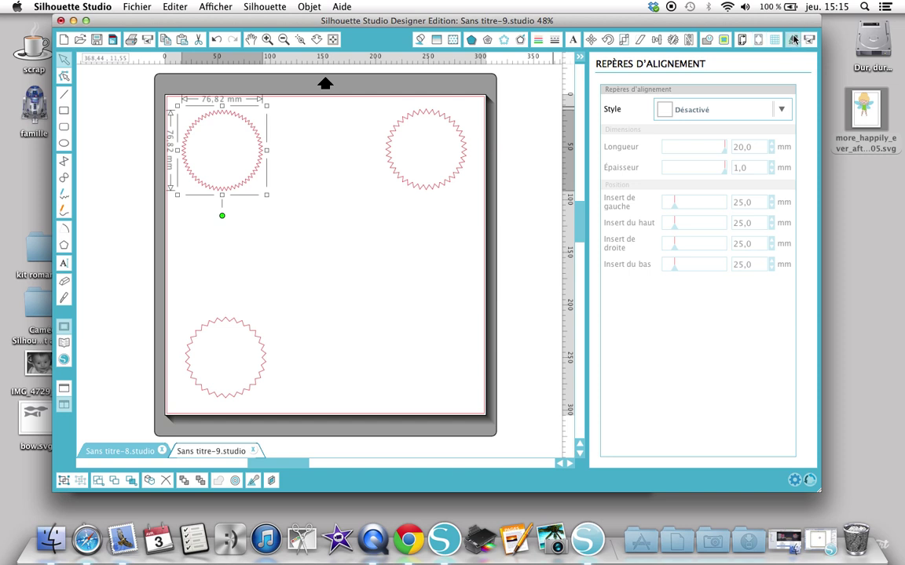
pyautogui.click(793, 40)
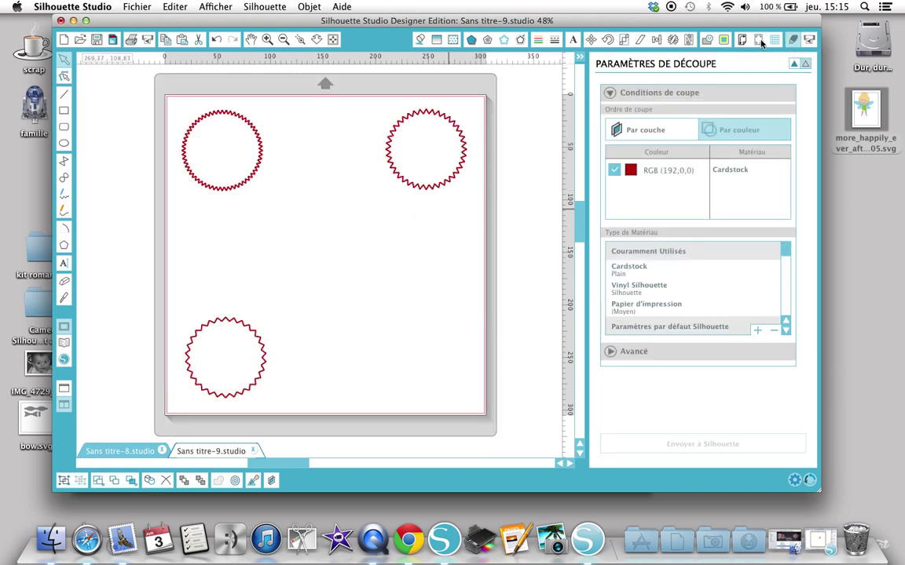
pyautogui.click(760, 40)
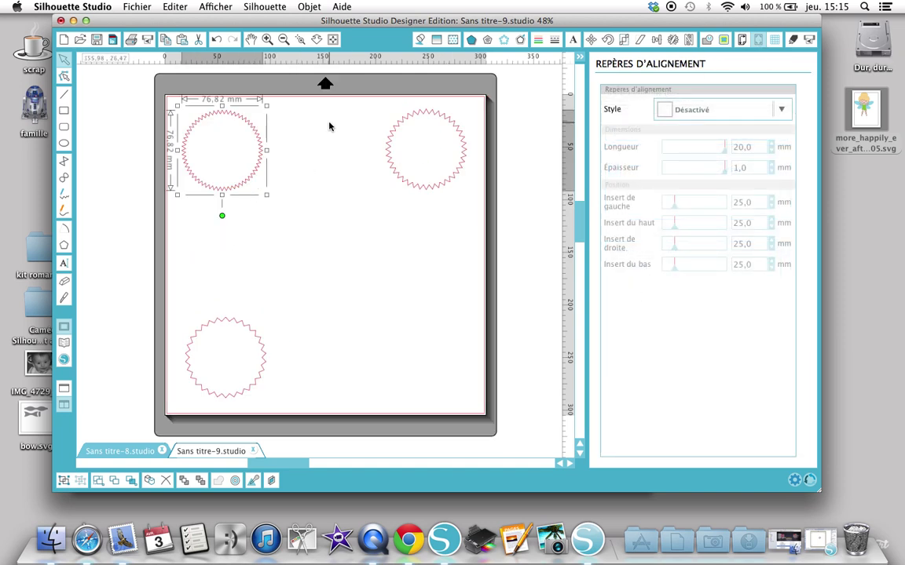
pyautogui.click(539, 41)
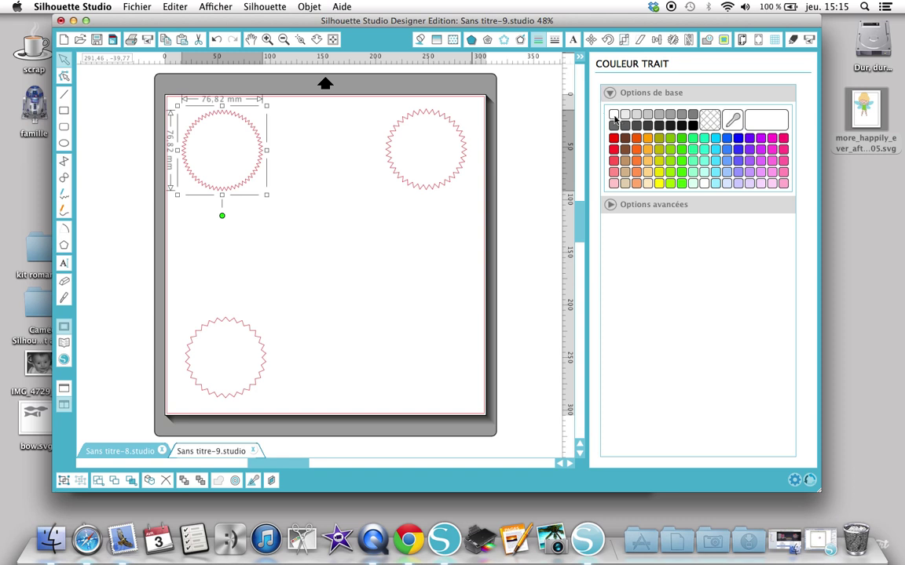
pyautogui.click(647, 140)
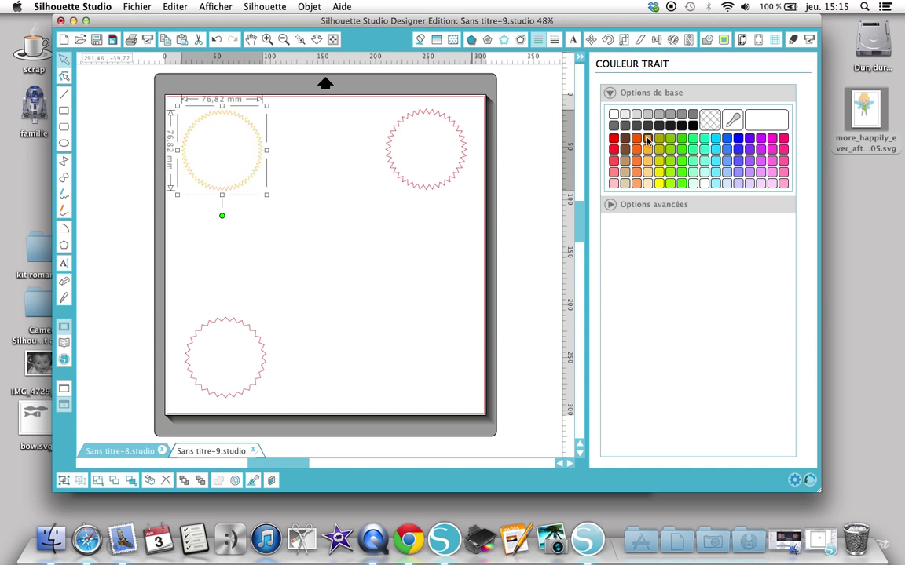
pyautogui.click(461, 173)
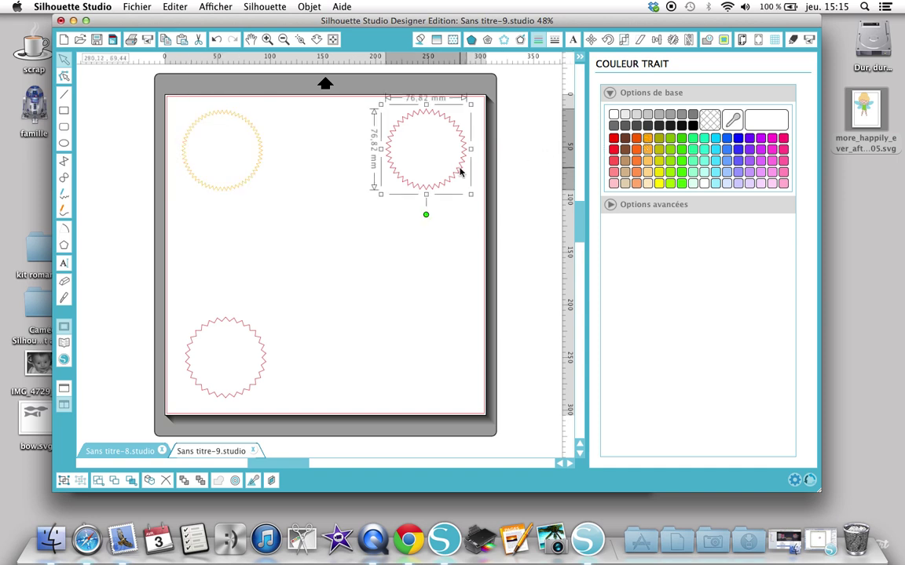
pyautogui.click(647, 139)
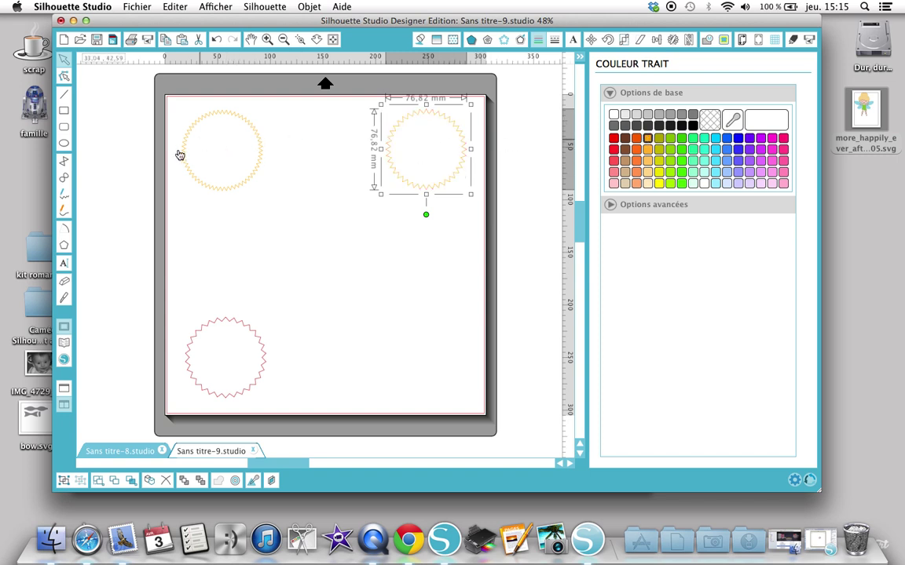
# - Move the upper right circle horizontally to the page's top centre, beside the finest-toothed circle
pyautogui.click(397, 129)
pyautogui.moveTo(396, 129); pyautogui.dragTo(297, 130)
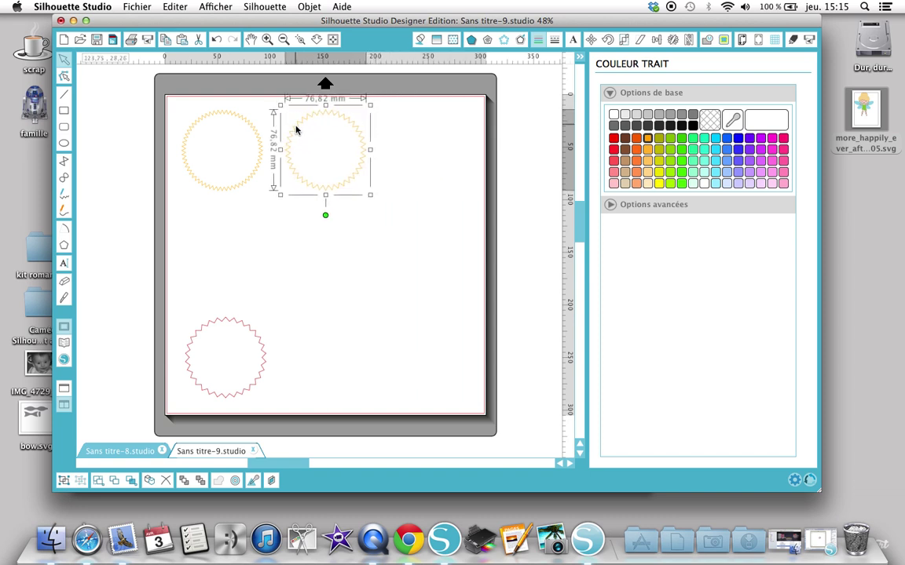
pyautogui.click(337, 245)
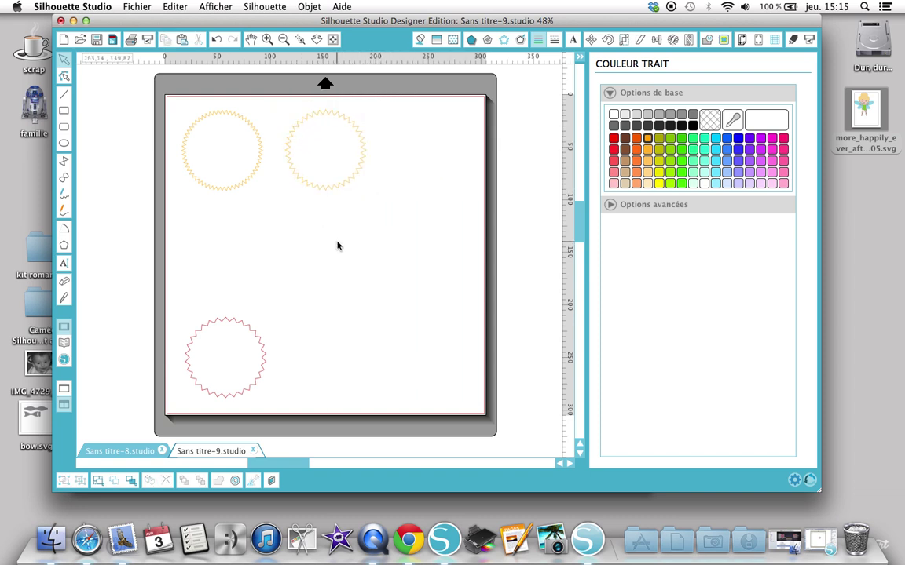
# - Set the line colour of the lower left circle to green
pyautogui.click(220, 324)
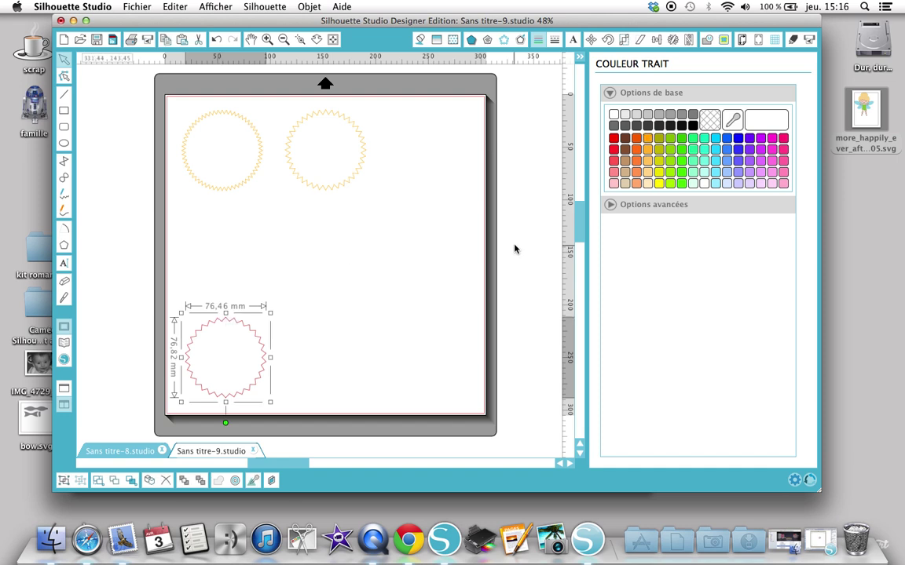
pyautogui.click(683, 151)
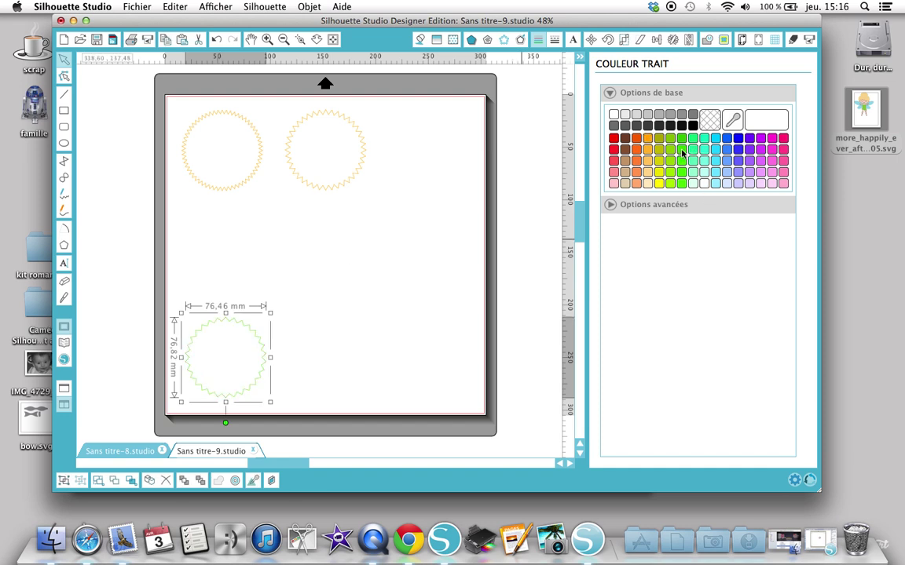
pyautogui.click(369, 242)
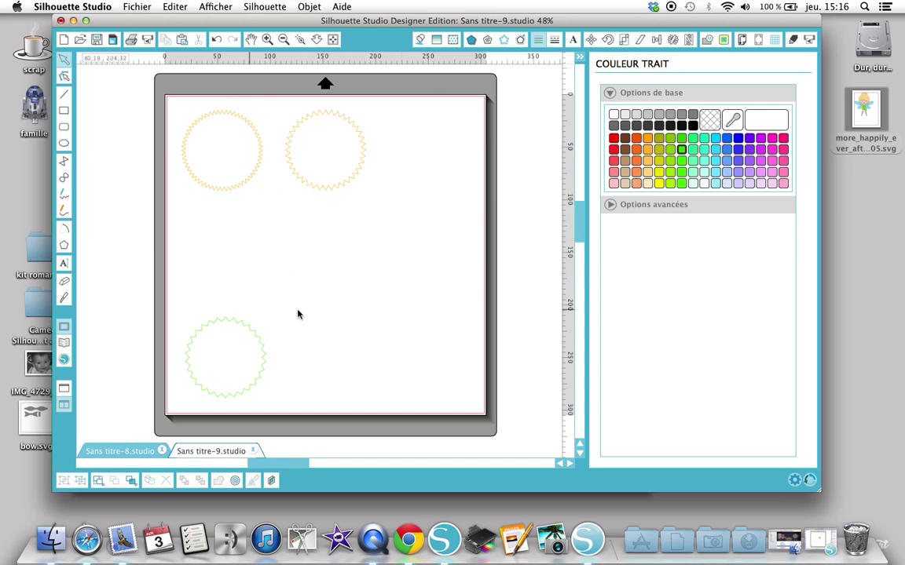
# - In the cut settings, enable only green RGB (68,214,0) for cutting, and after that only orange RGB (255,170,5)
pyautogui.click(792, 41)
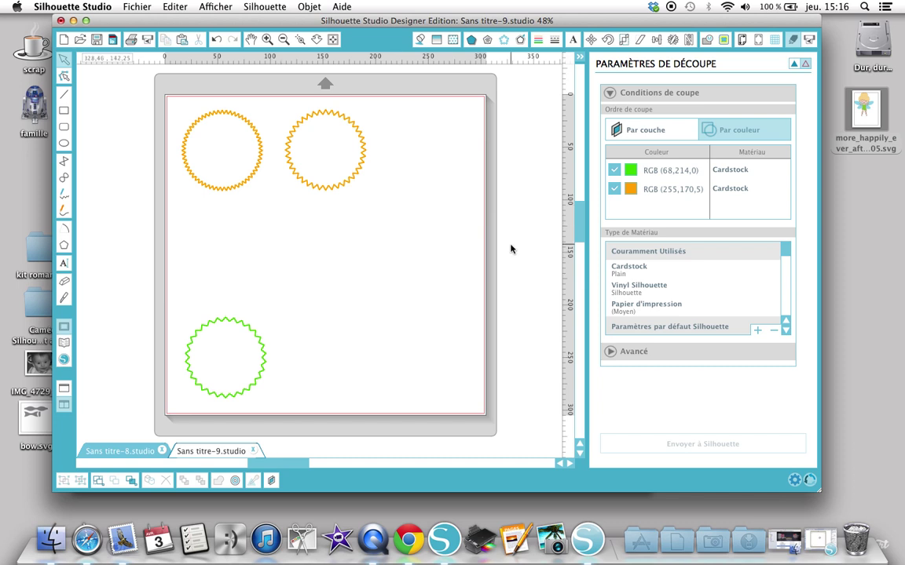
pyautogui.click(614, 190)
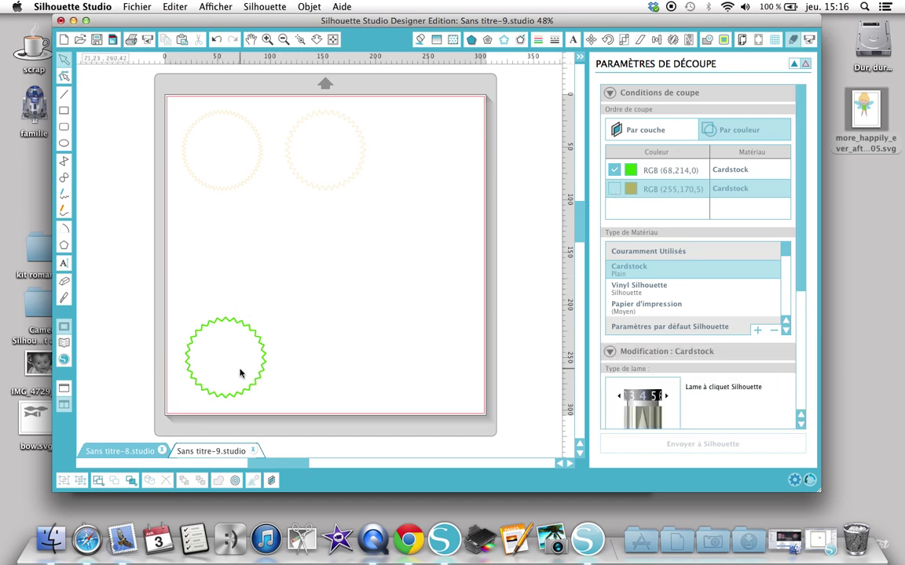
pyautogui.click(614, 170)
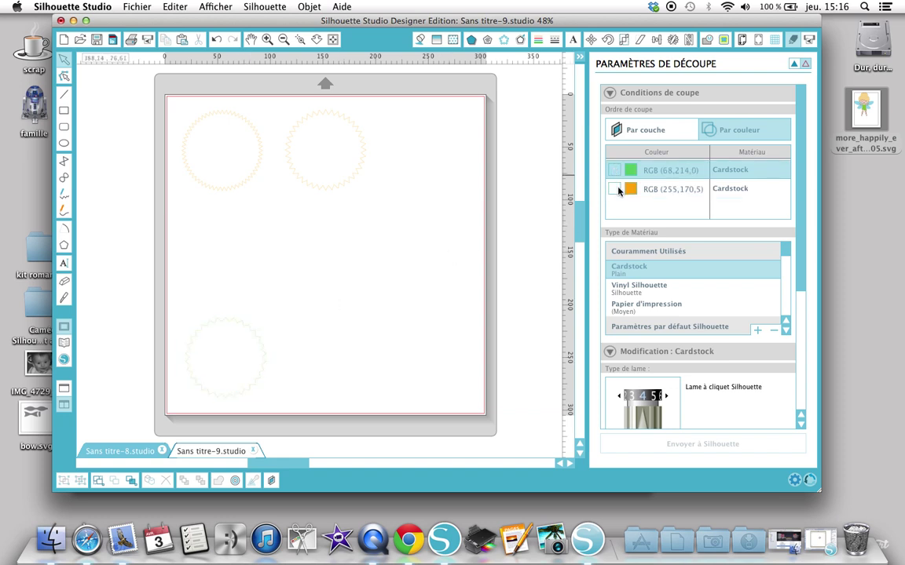
pyautogui.click(616, 190)
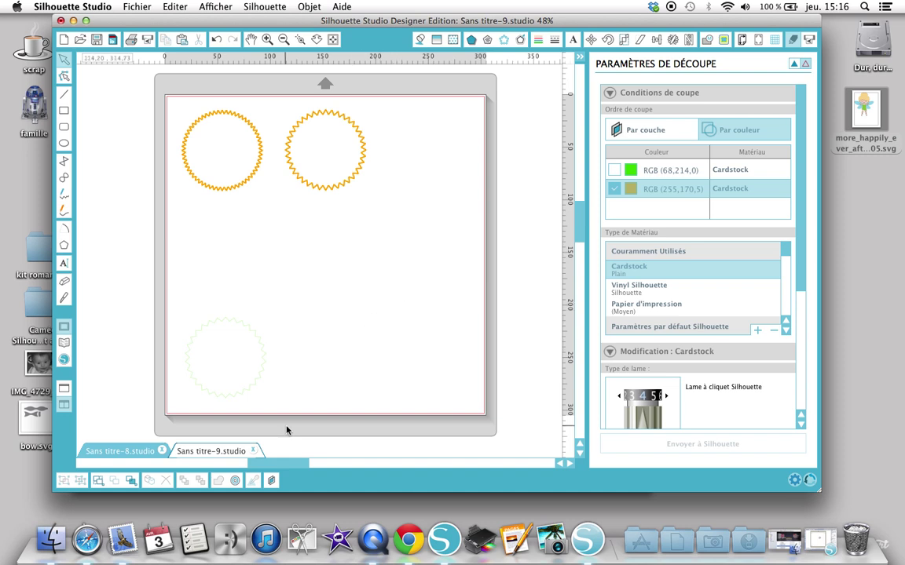
# - Create a new document and set its registration mark style to Désactivé
pyautogui.click(63, 40)
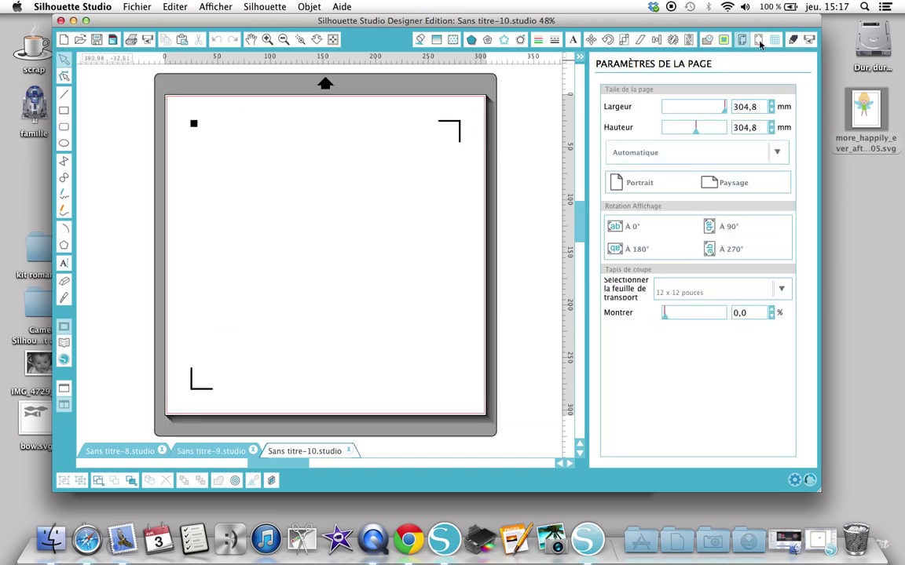
pyautogui.click(758, 41)
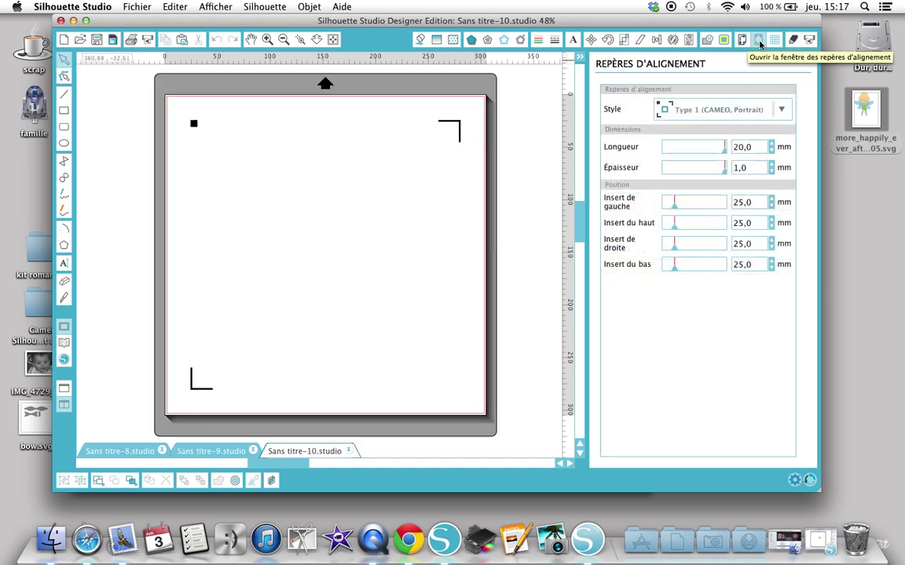
pyautogui.click(783, 109)
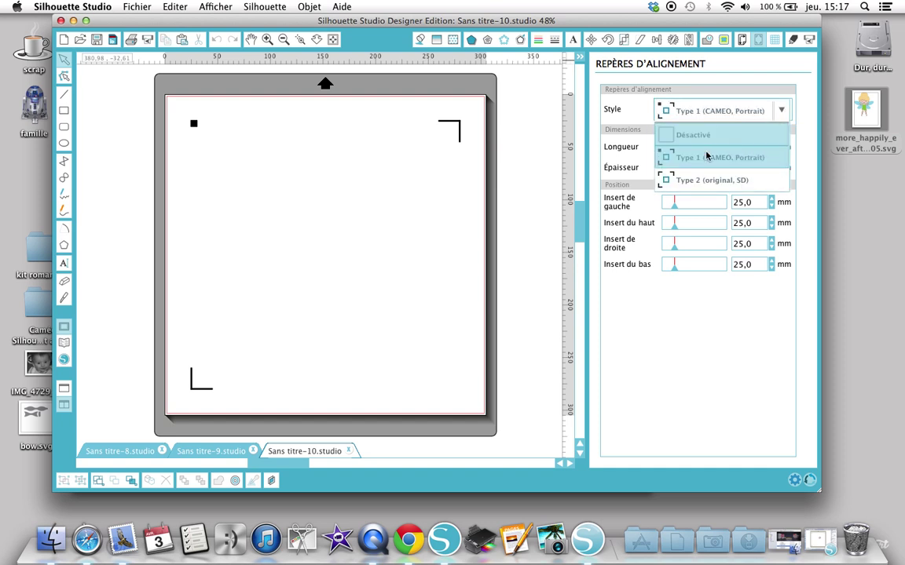
pyautogui.click(697, 136)
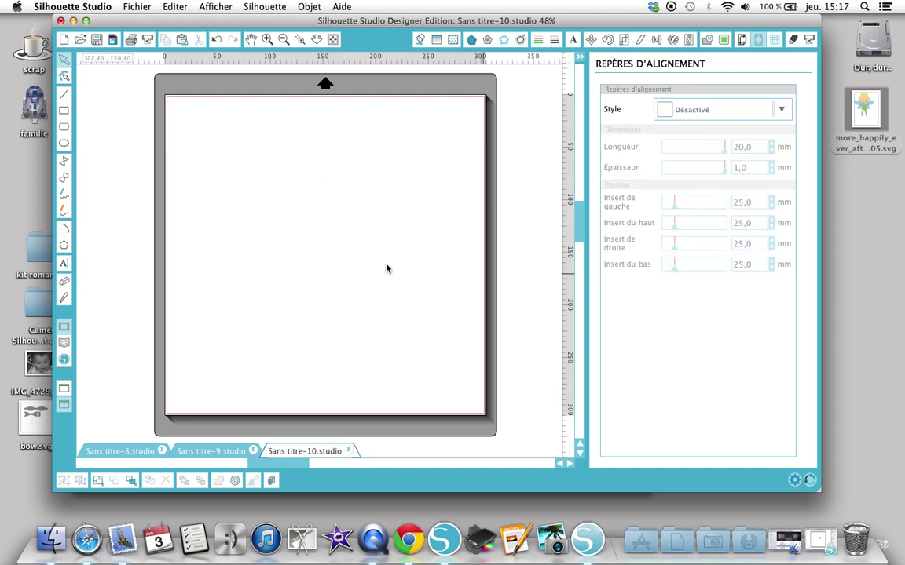
# - Open the file more_happily_ever_after_cs-05.svg from the Bureau folder
pyautogui.click(144, 7)
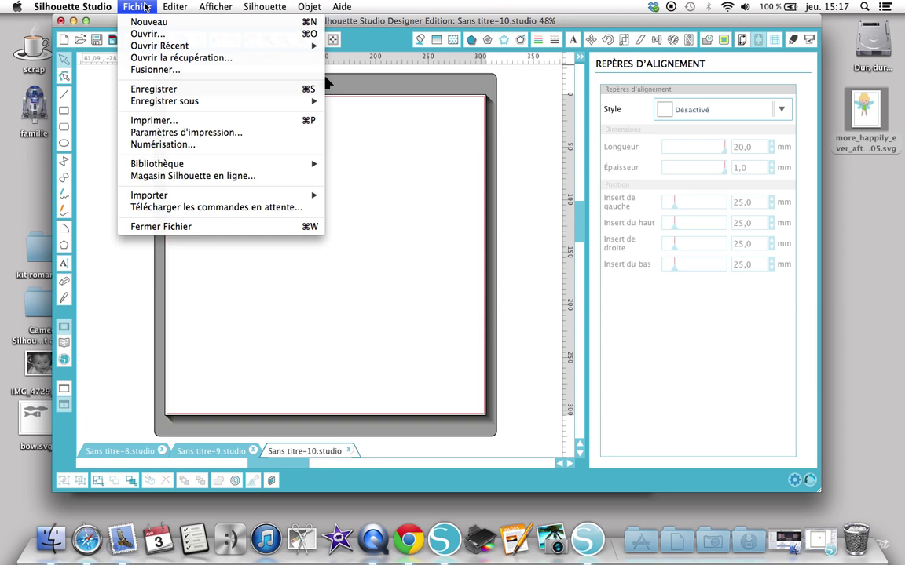
pyautogui.click(145, 35)
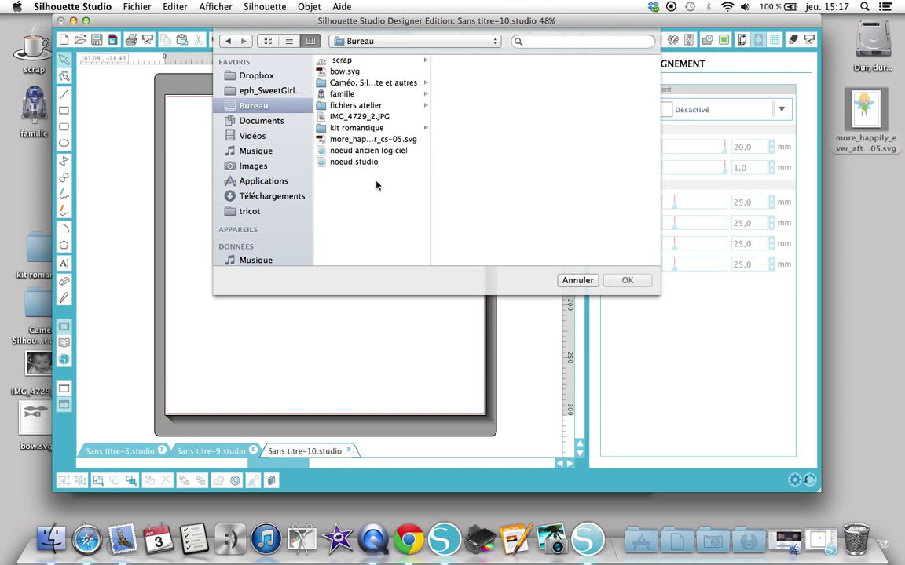
pyautogui.click(363, 140)
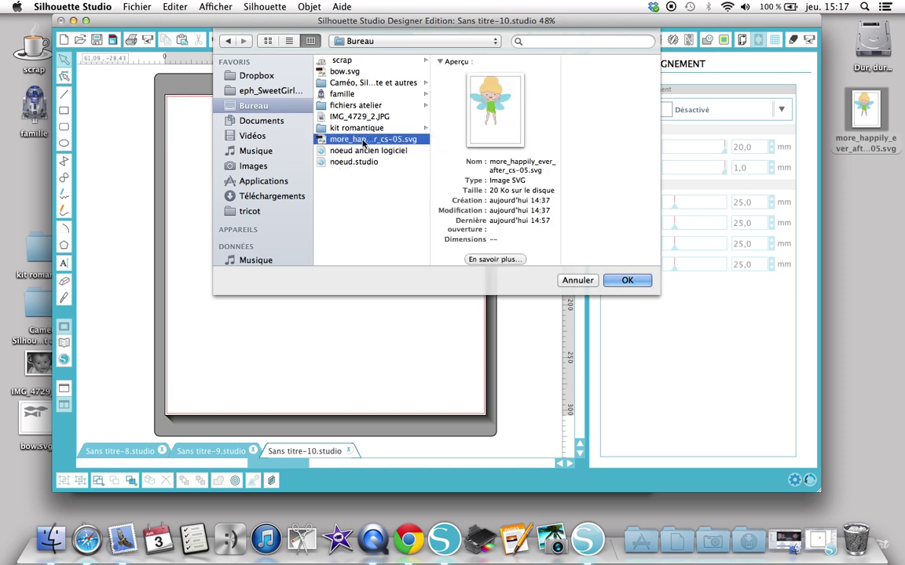
pyautogui.click(627, 281)
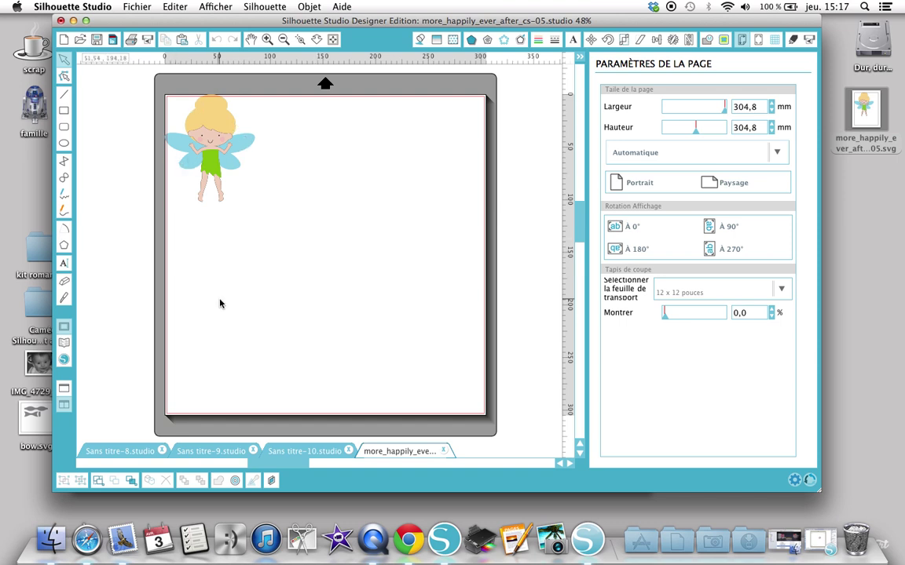
# - Separate the fairy's large layers: yellow to the page's upper right, blue to the top centre and skin-coloured to the middle left
pyautogui.click(210, 118)
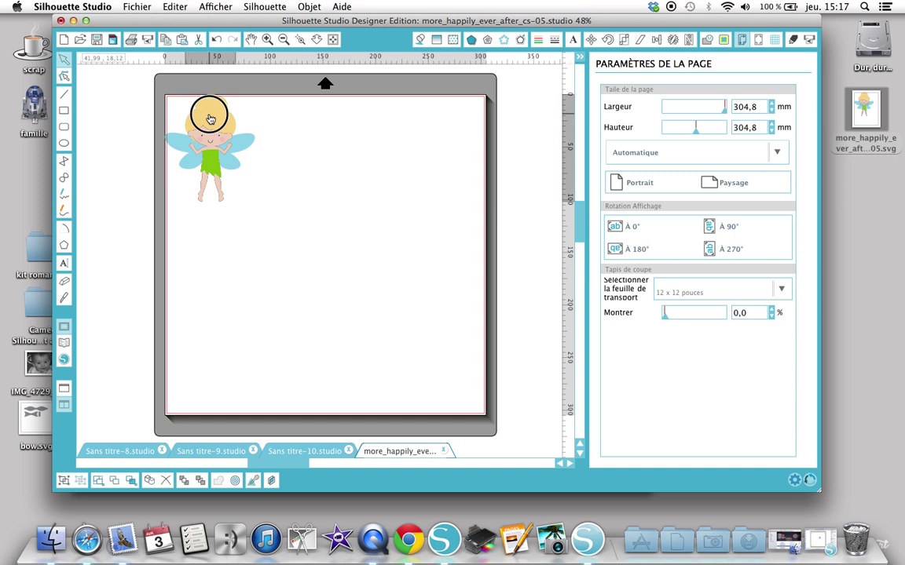
pyautogui.moveTo(210, 119); pyautogui.dragTo(422, 121)
pyautogui.click(330, 123)
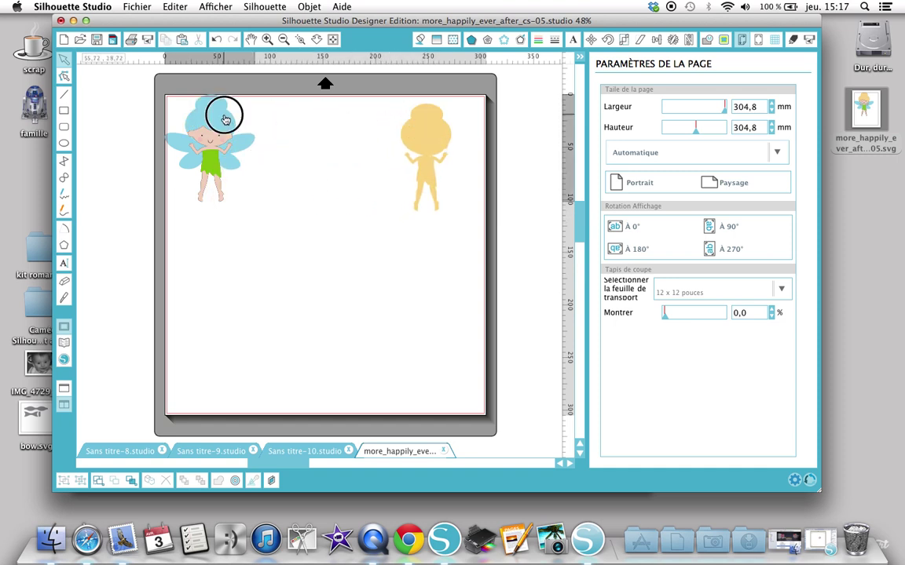
pyautogui.moveTo(226, 118); pyautogui.dragTo(340, 125)
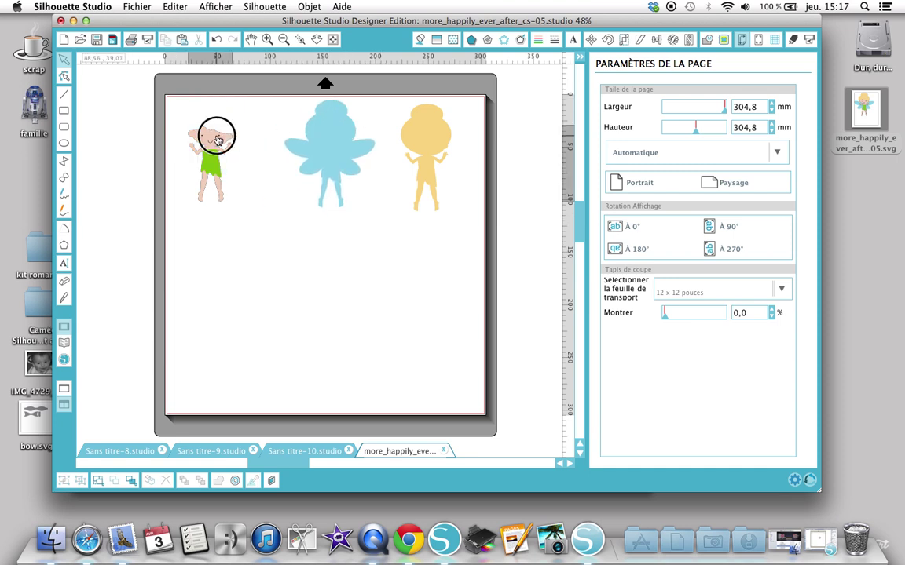
pyautogui.moveTo(217, 140); pyautogui.dragTo(200, 247)
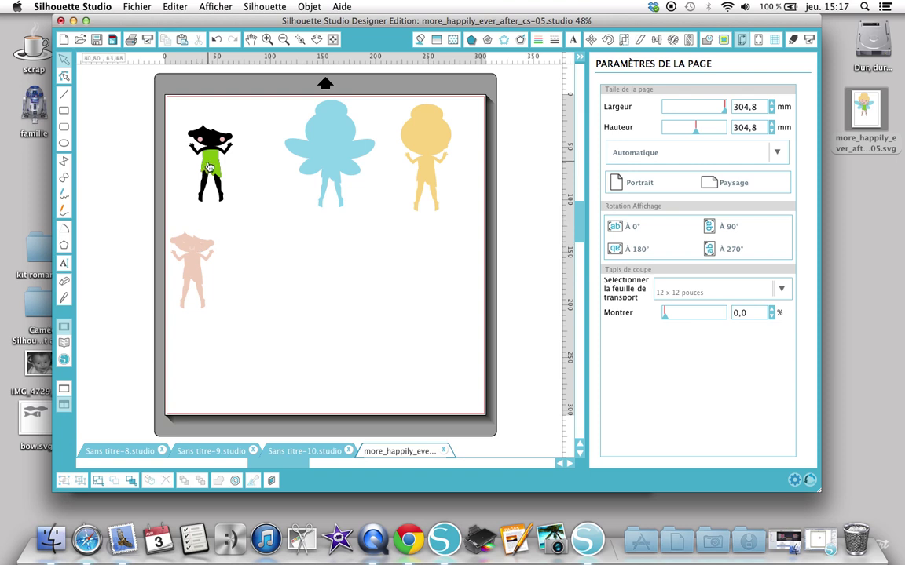
# - Move the fairy's green dress and both pink cheeks off the black silhouette to the empty middle area of the page
pyautogui.moveTo(210, 167); pyautogui.dragTo(264, 294)
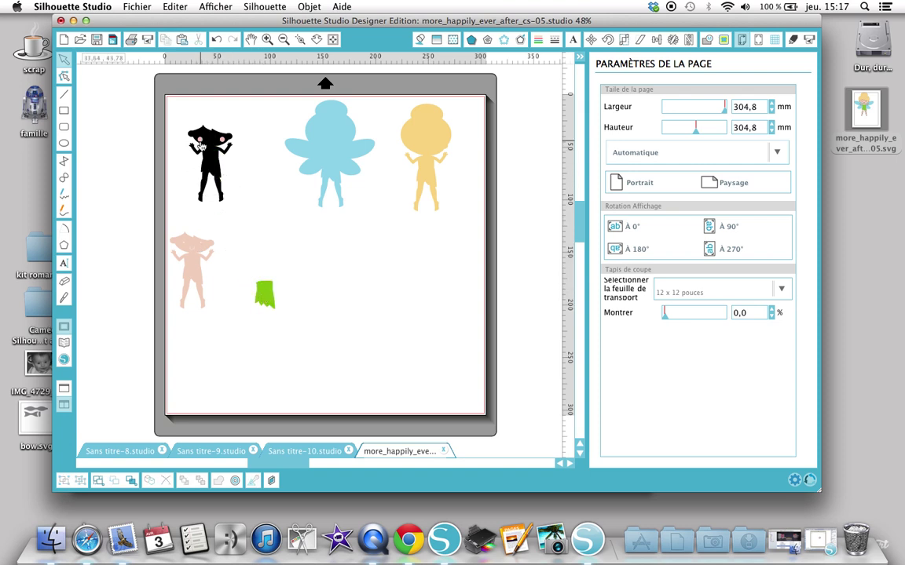
pyautogui.moveTo(200, 145); pyautogui.dragTo(345, 281)
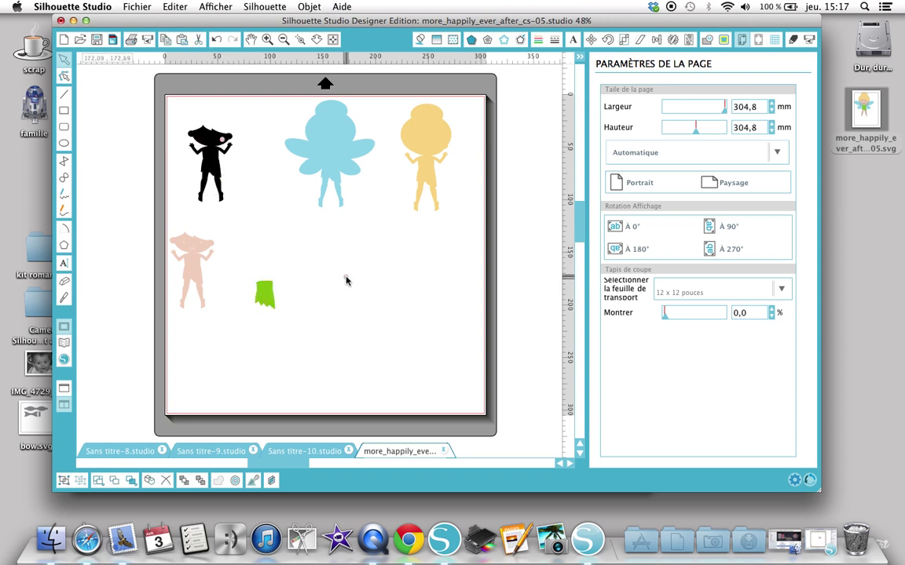
pyautogui.click(313, 253)
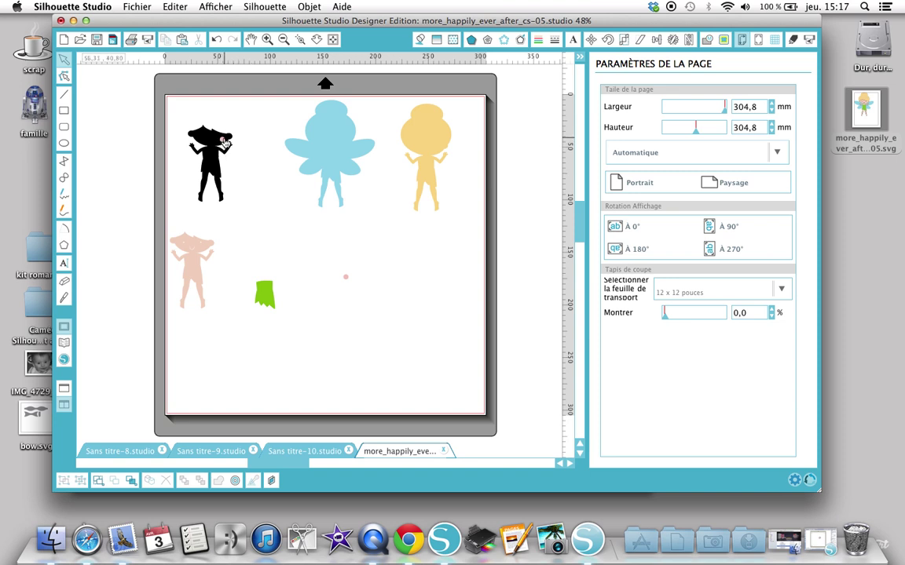
pyautogui.moveTo(224, 142); pyautogui.dragTo(379, 278)
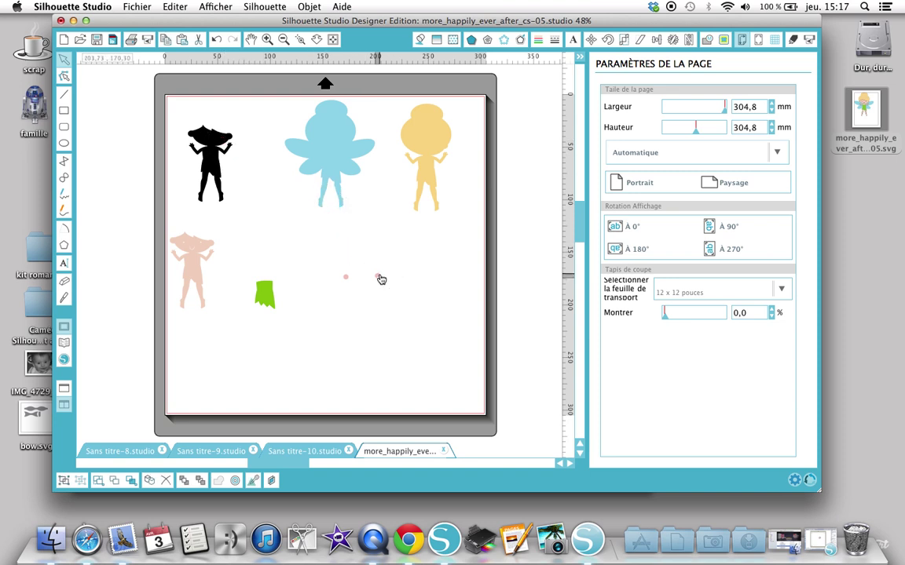
pyautogui.click(413, 313)
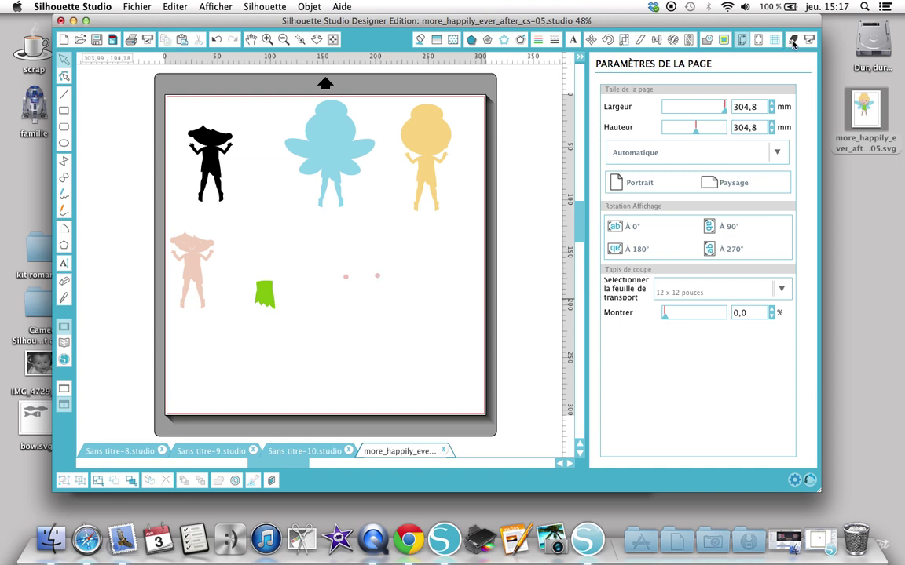
# - Set the cut order to Par couche and exclude layer-01 through layer-04 and layer-06 from cutting
pyautogui.click(792, 40)
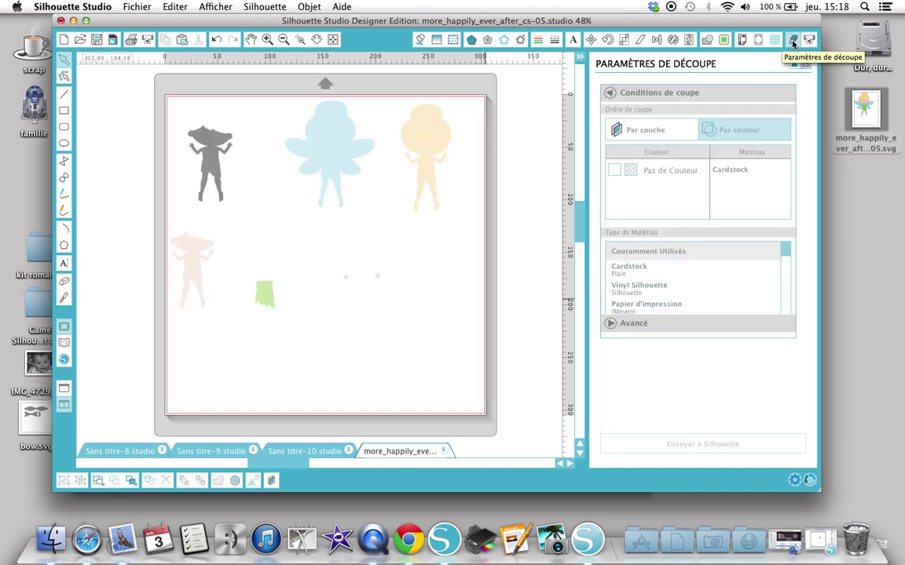
pyautogui.click(634, 132)
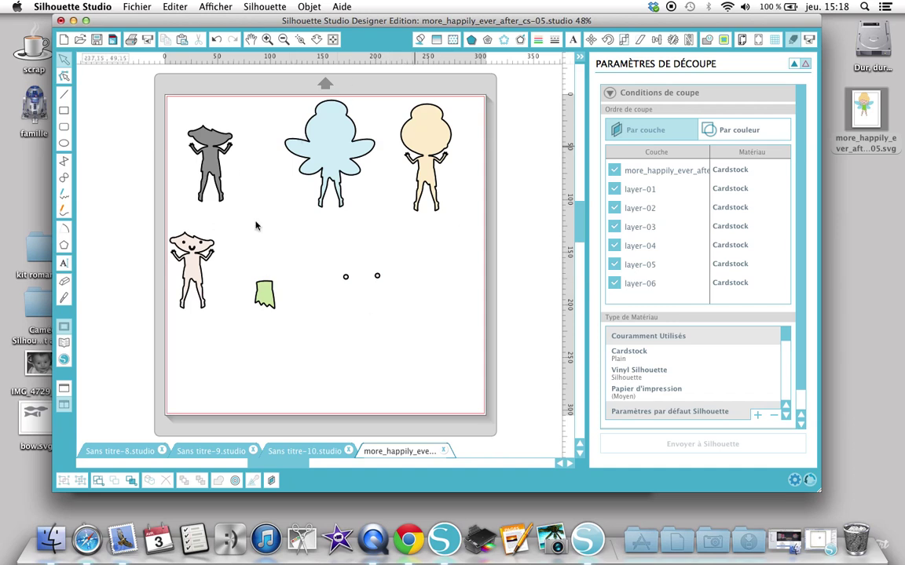
pyautogui.click(642, 190)
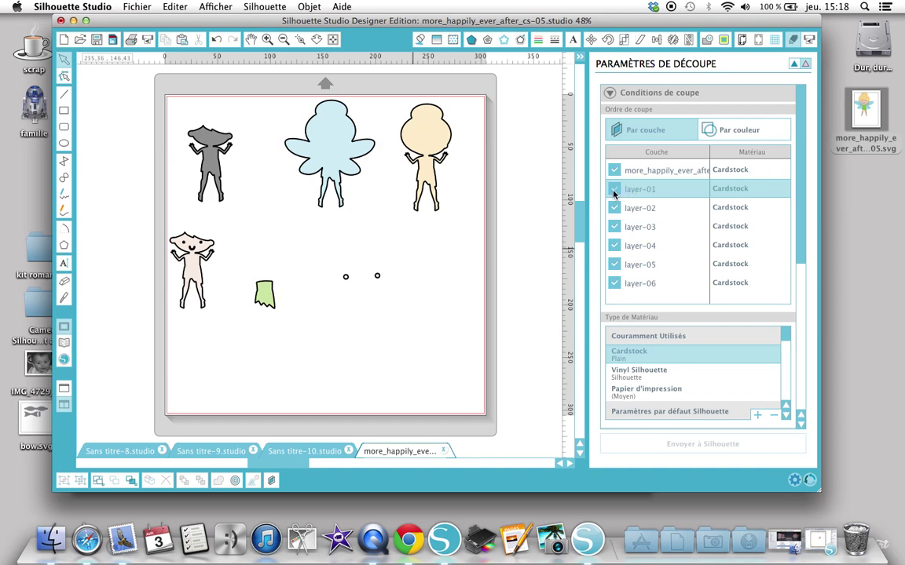
pyautogui.click(614, 191)
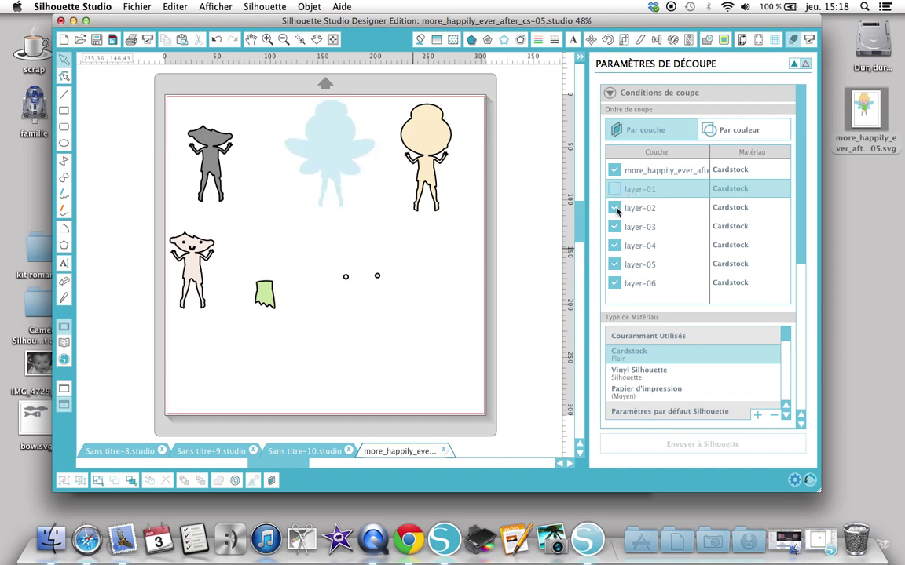
pyautogui.click(614, 208)
pyautogui.click(614, 227)
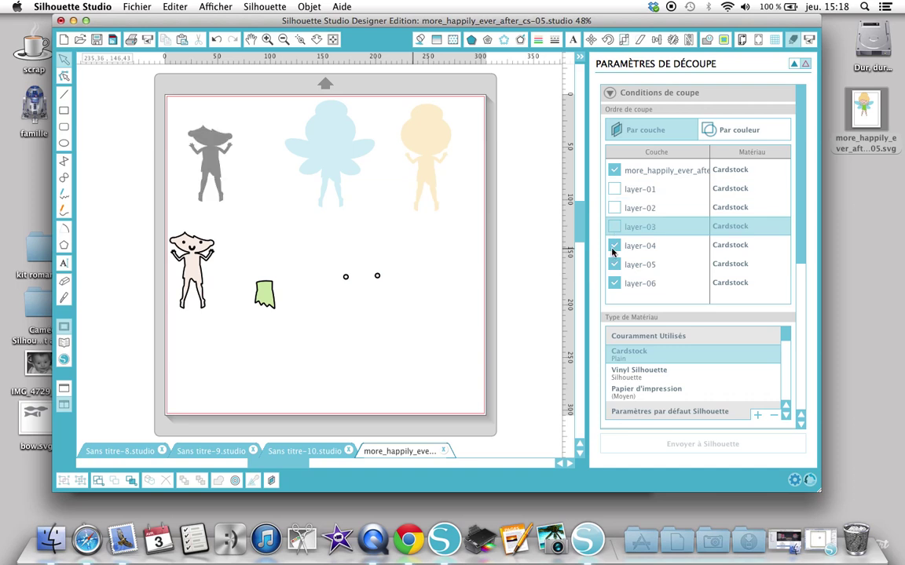
pyautogui.click(614, 245)
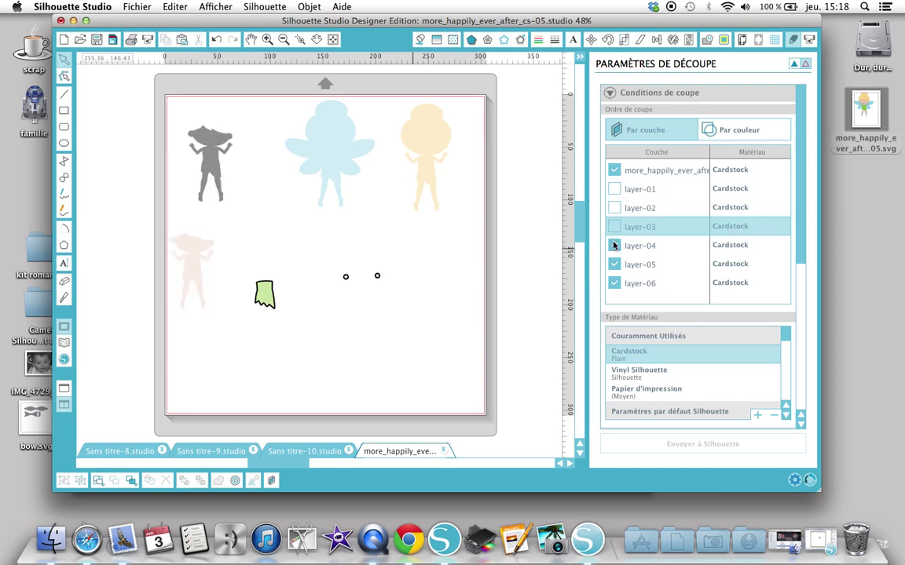
pyautogui.click(614, 284)
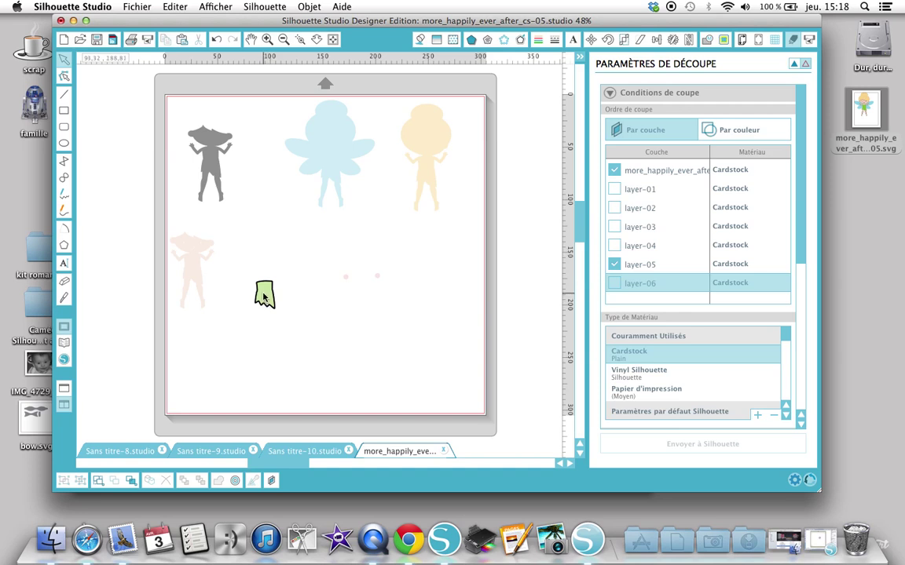
# - Move the green dress up between the black and blue silhouettes, and return to the cut settings
pyautogui.click(758, 39)
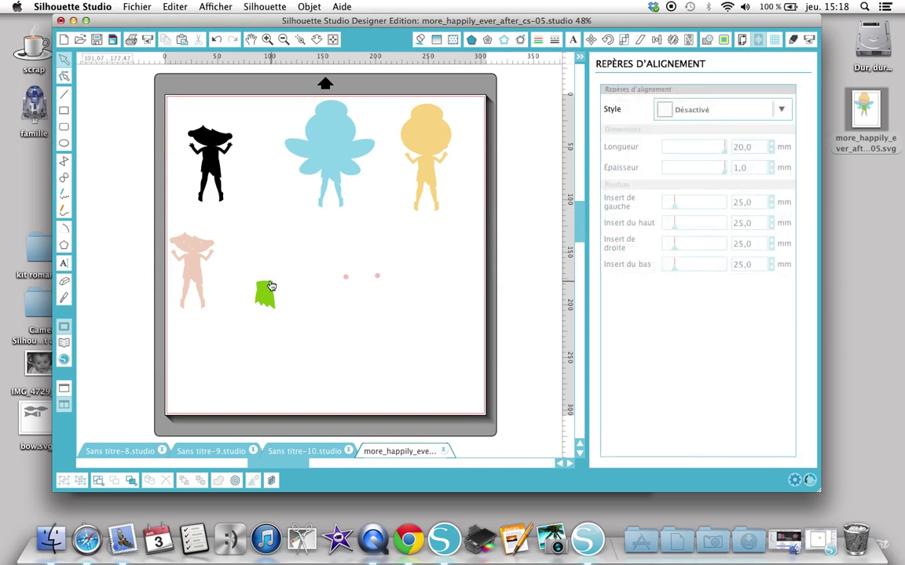
pyautogui.moveTo(265, 293); pyautogui.dragTo(255, 124)
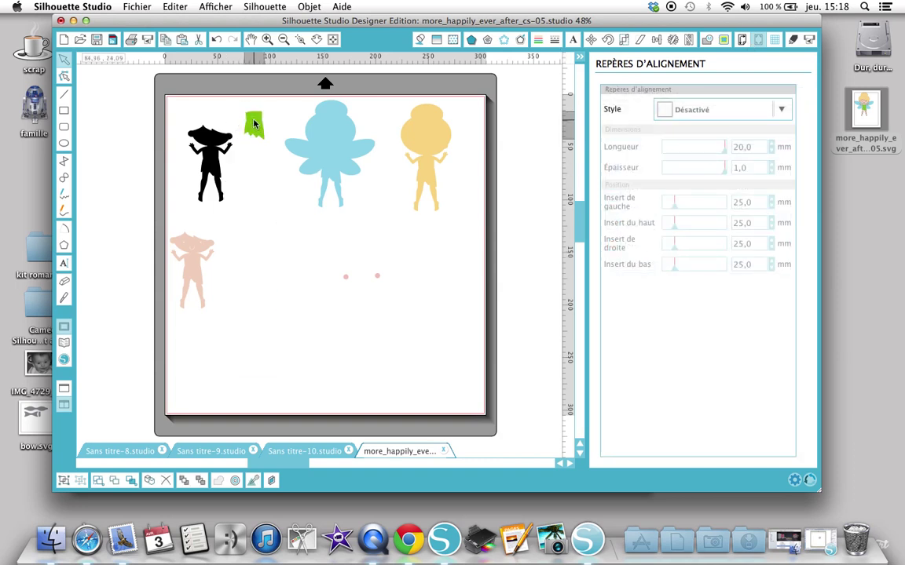
pyautogui.click(349, 281)
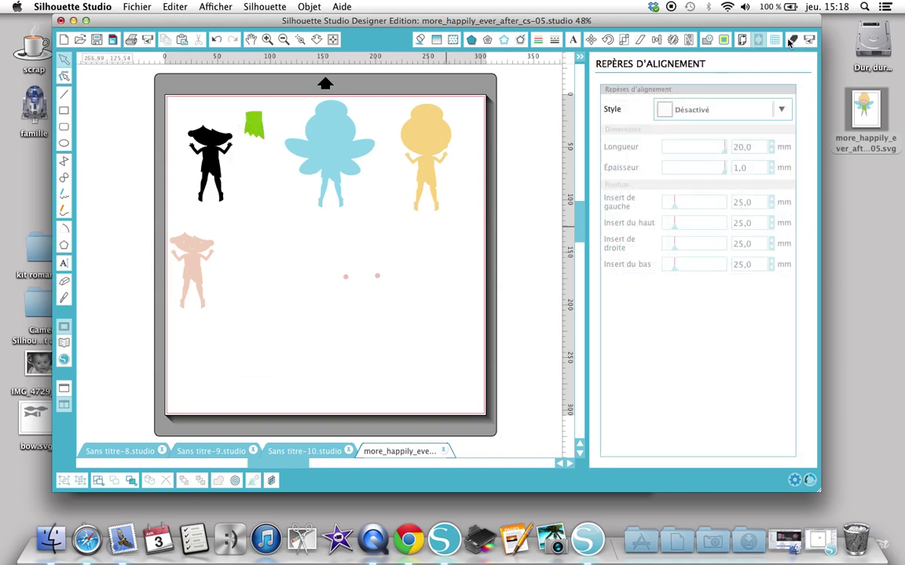
pyautogui.click(790, 40)
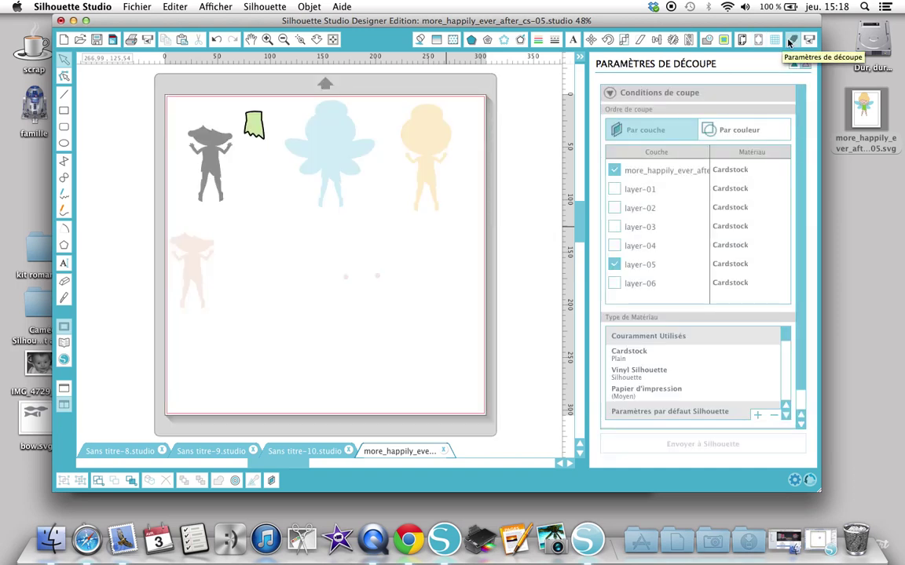
pyautogui.click(632, 353)
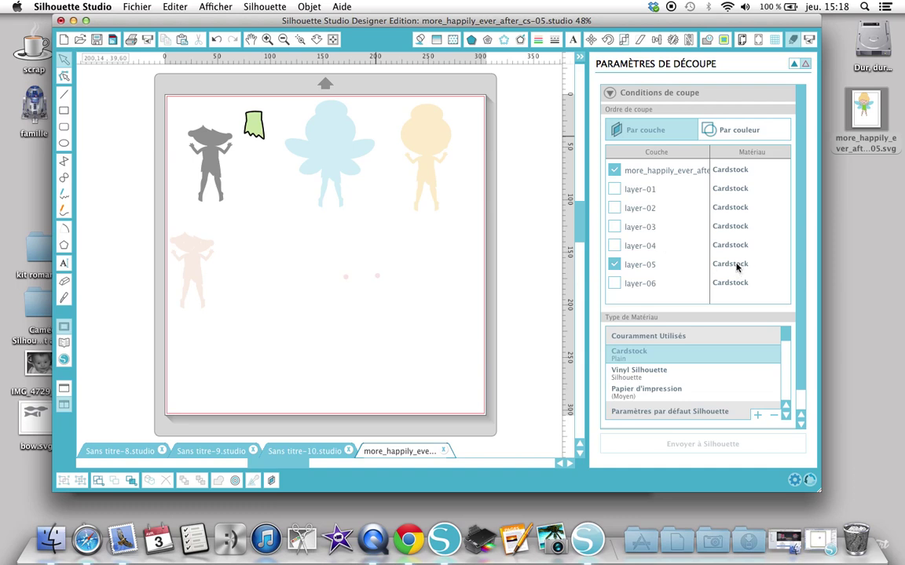
pyautogui.click(642, 373)
pyautogui.click(627, 393)
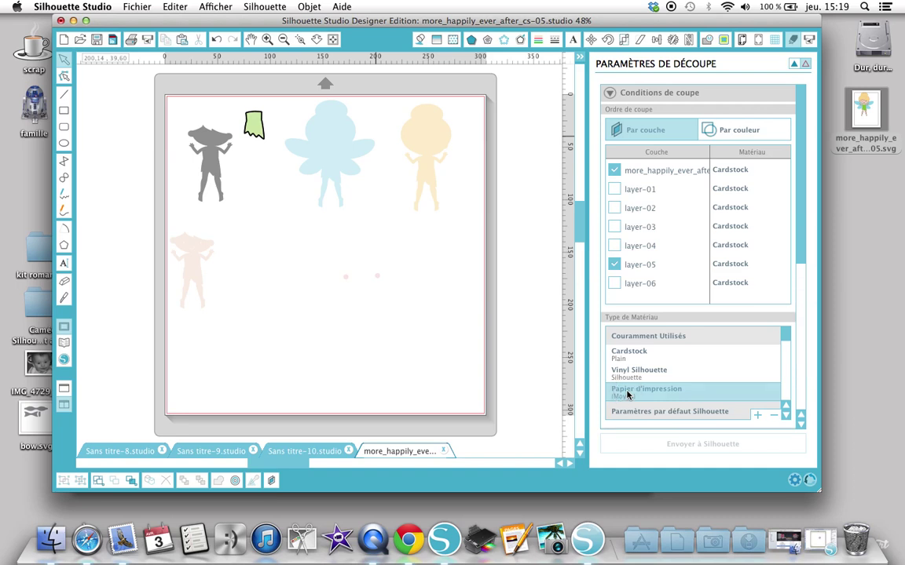
pyautogui.keyDown('shift'); pyautogui.click(632, 372); pyautogui.keyUp('shift')
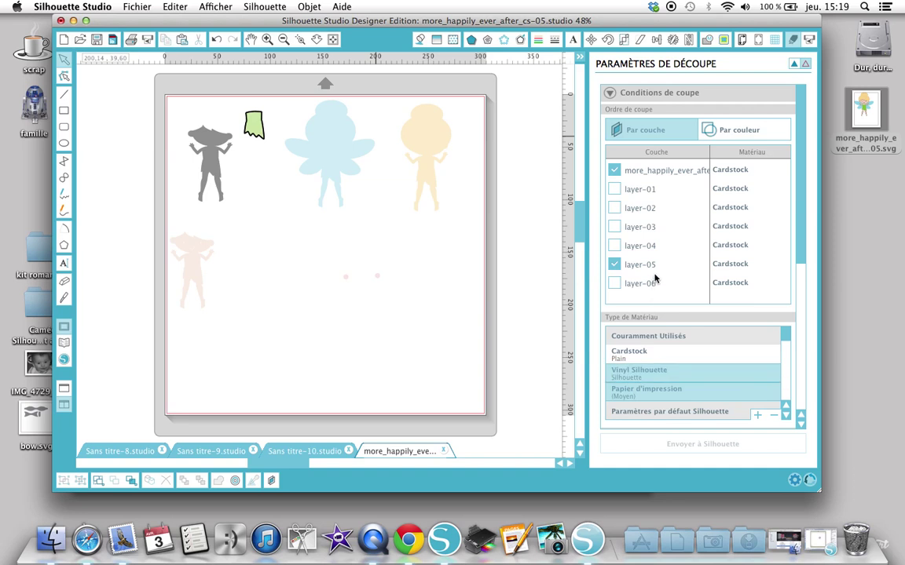
# - Exclude the first layer, more_happily_ever_after, from cutting and set its material to Papier d'impression
pyautogui.click(614, 172)
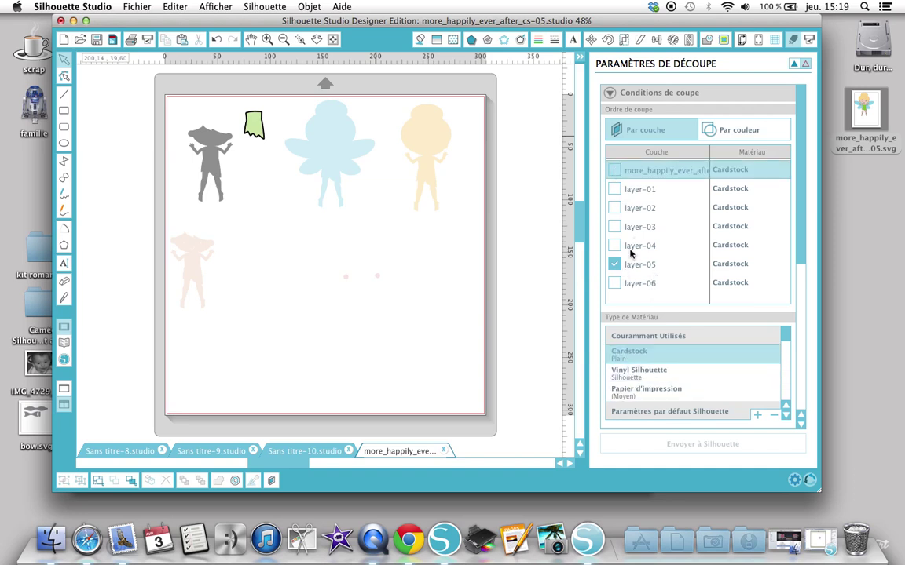
pyautogui.keyDown('shift'); pyautogui.click(632, 375); pyautogui.keyUp('shift')
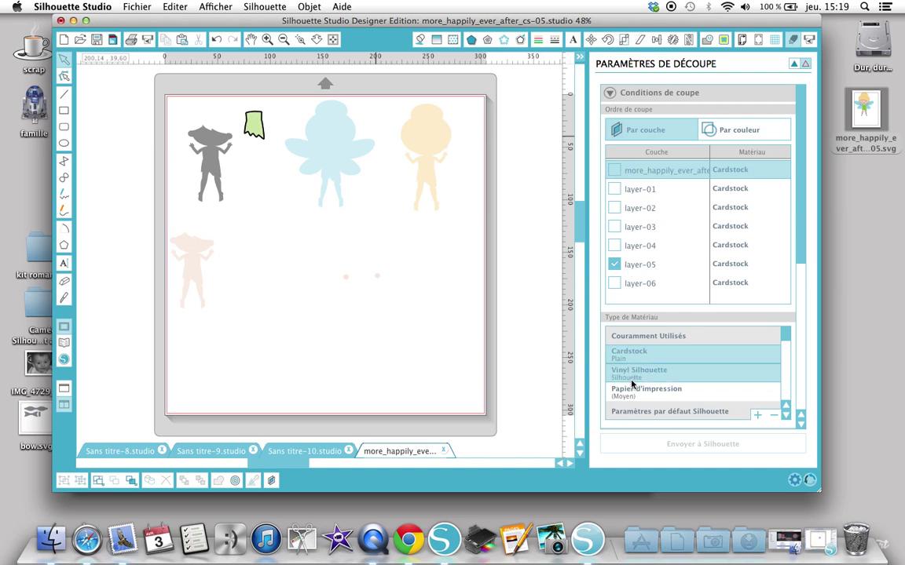
pyautogui.keyDown('shift'); pyautogui.click(627, 391); pyautogui.keyUp('shift')
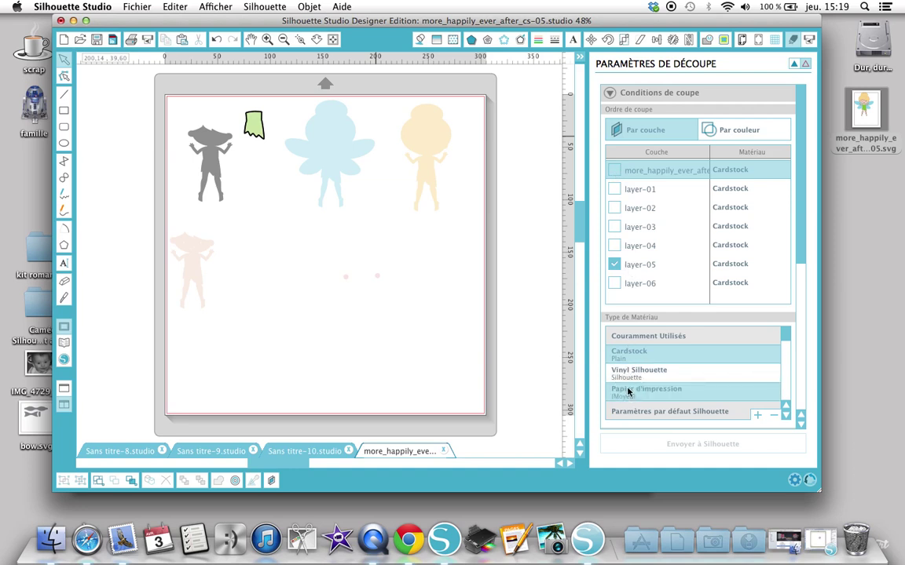
pyautogui.click(628, 392)
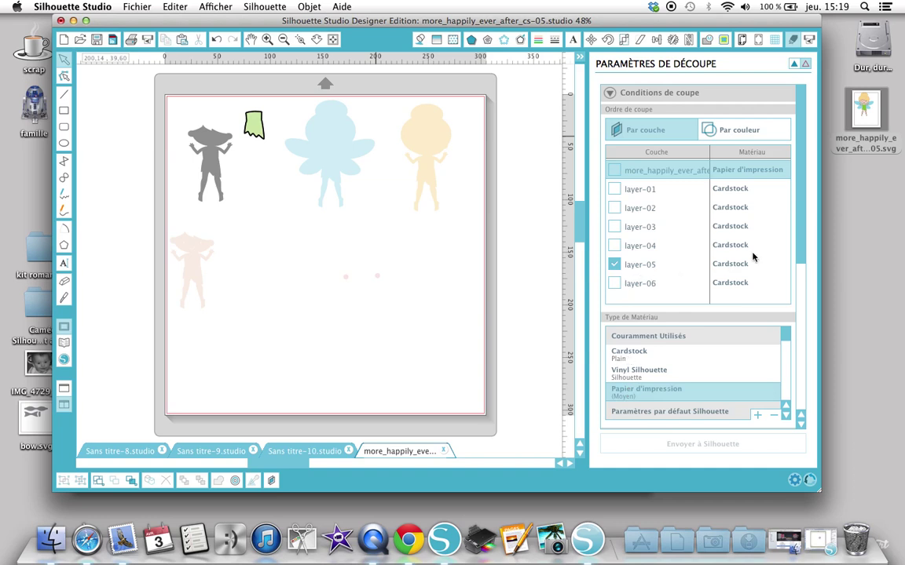
# - Set layer-05's material to Papier d'impression and layer-06's material to Vinyl Silhouette
pyautogui.click(738, 264)
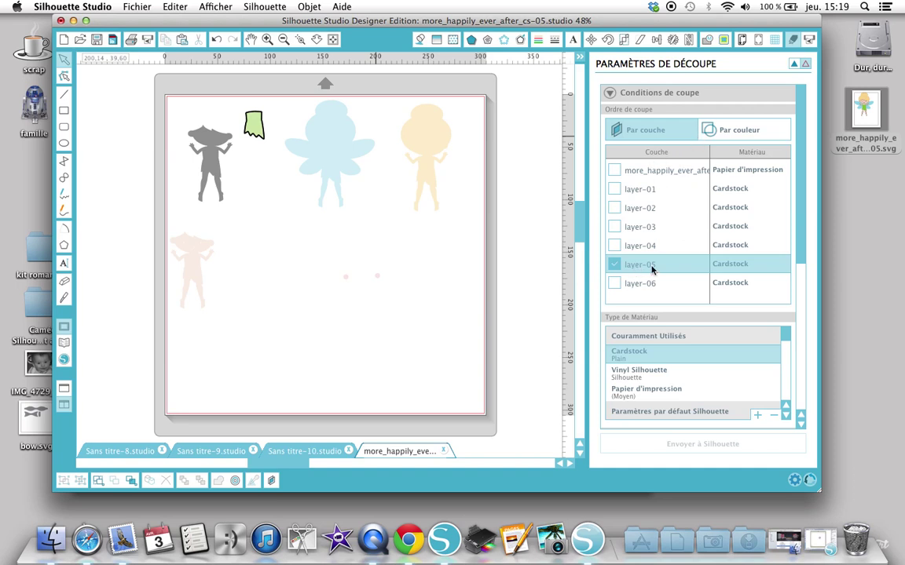
pyautogui.click(614, 266)
pyautogui.click(631, 392)
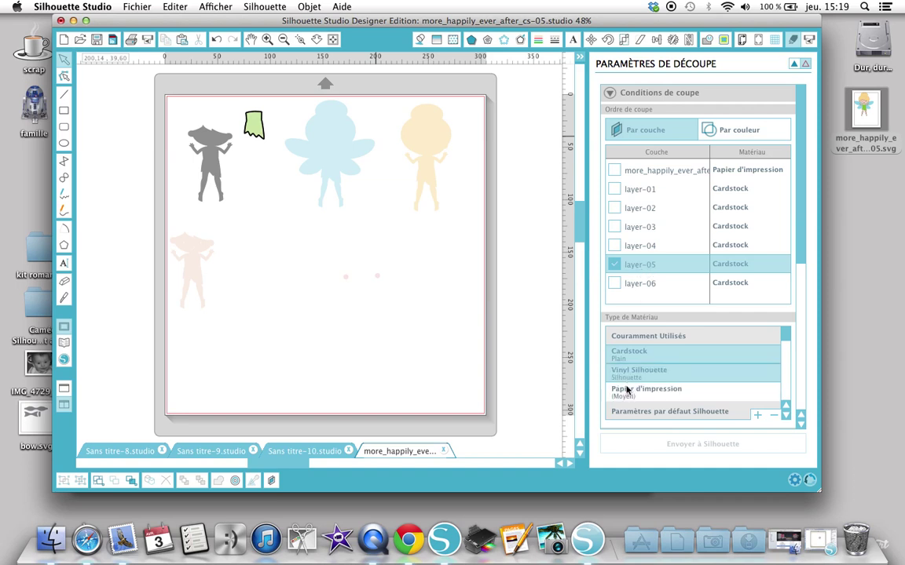
pyautogui.click(628, 393)
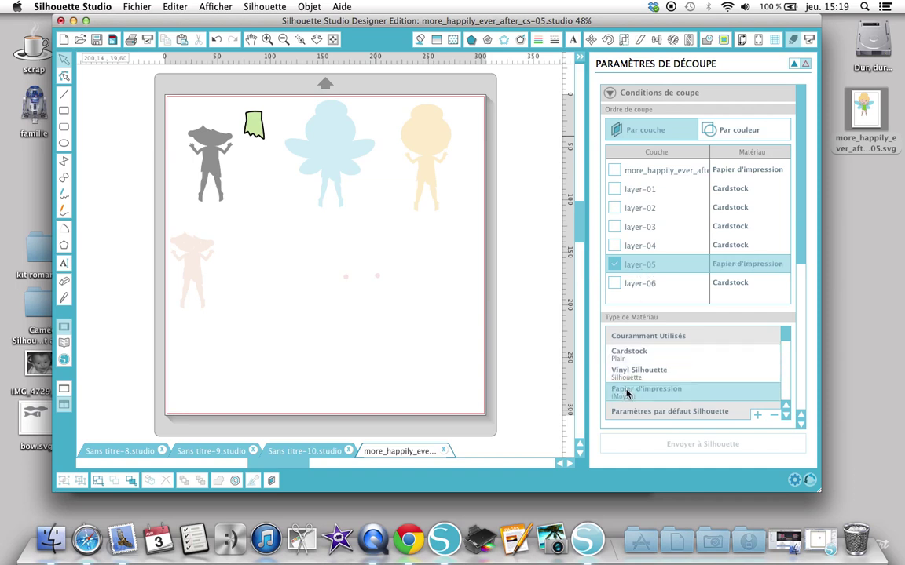
pyautogui.click(727, 285)
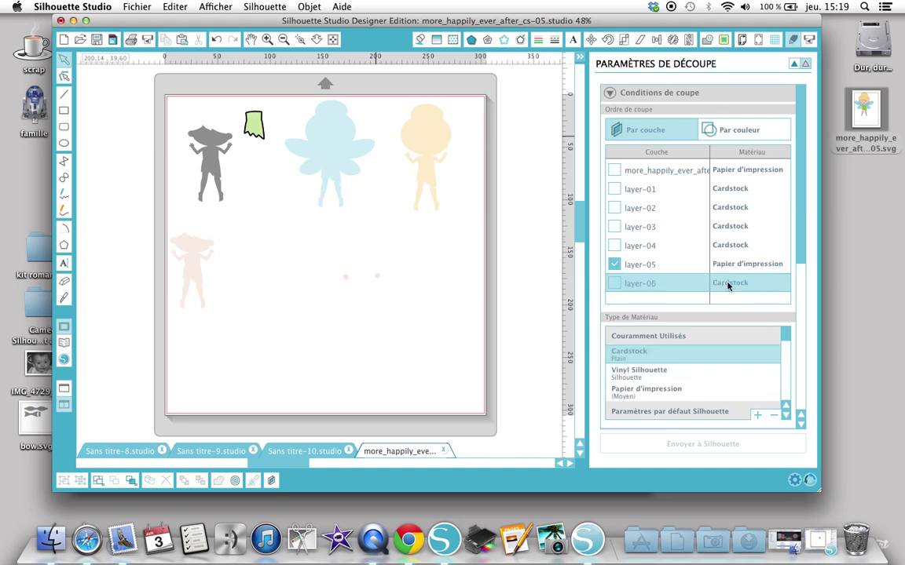
pyautogui.click(646, 369)
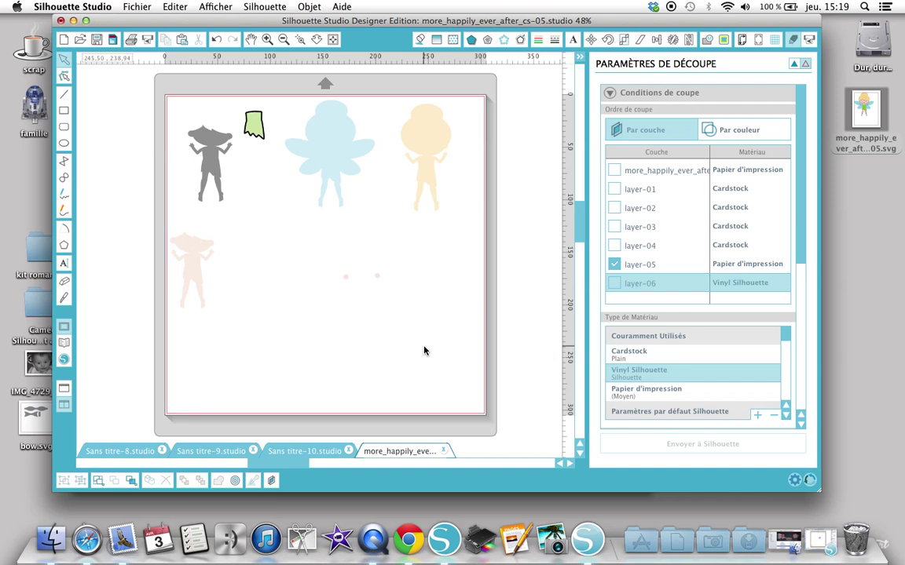
# - Copy the yellow fairy silhouette into a new document and place it in the page's upper left area
pyautogui.click(758, 40)
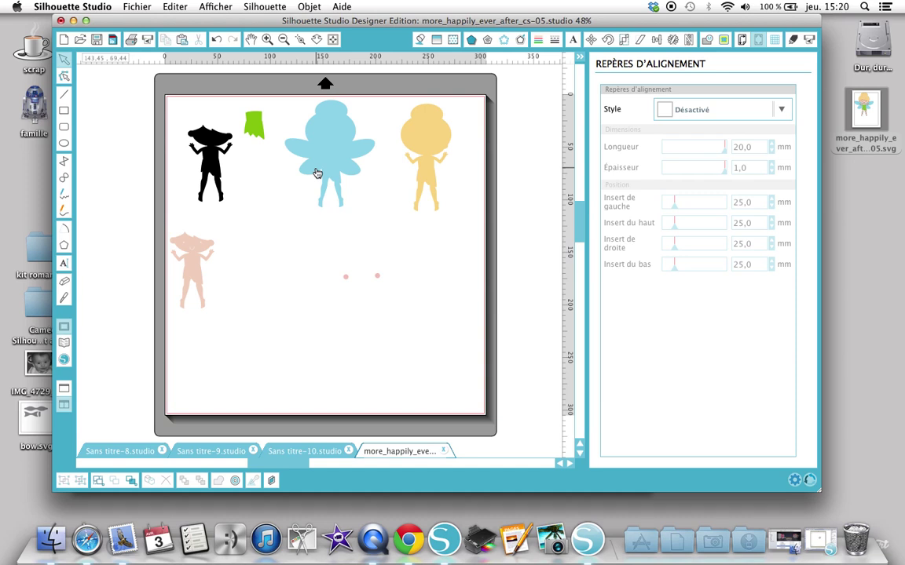
pyautogui.click(412, 145)
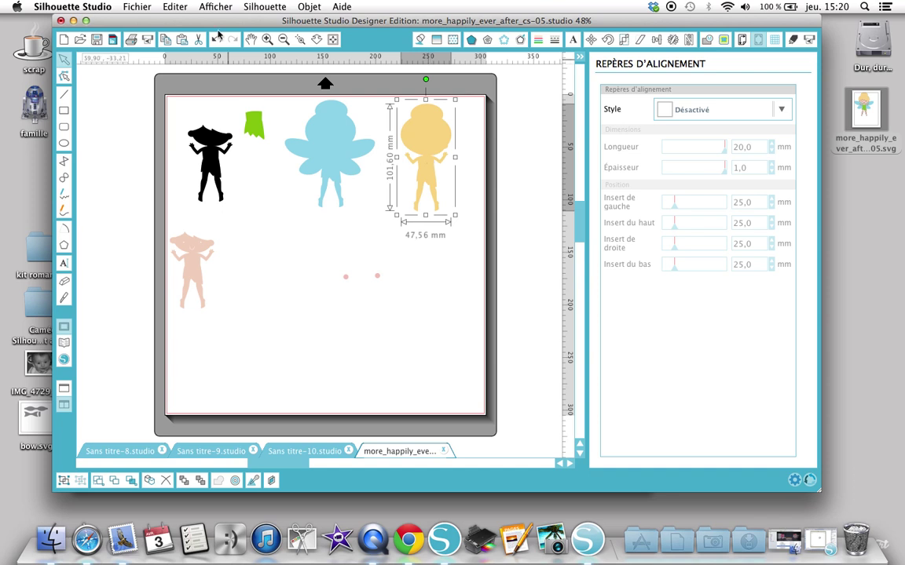
pyautogui.click(63, 40)
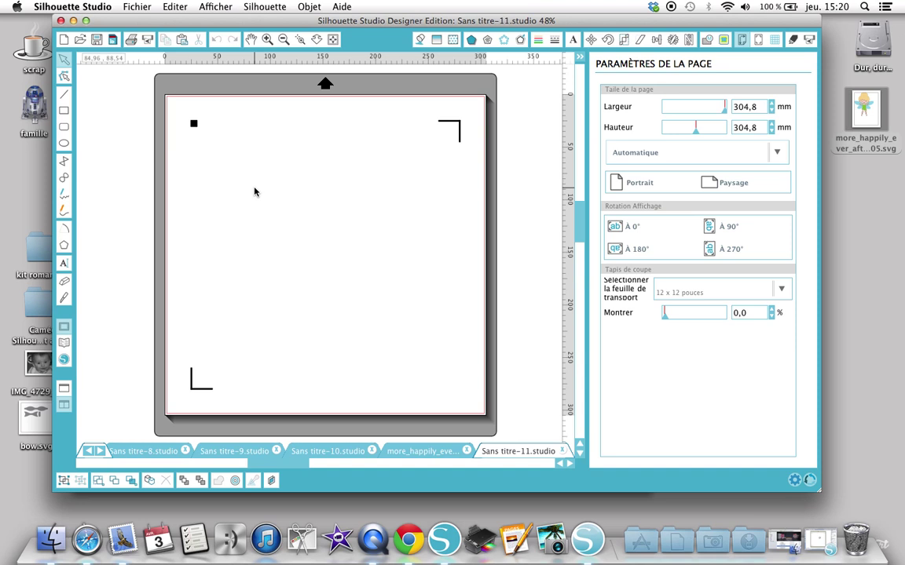
pyautogui.press('super+v')
pyautogui.moveTo(418, 146); pyautogui.dragTo(232, 164)
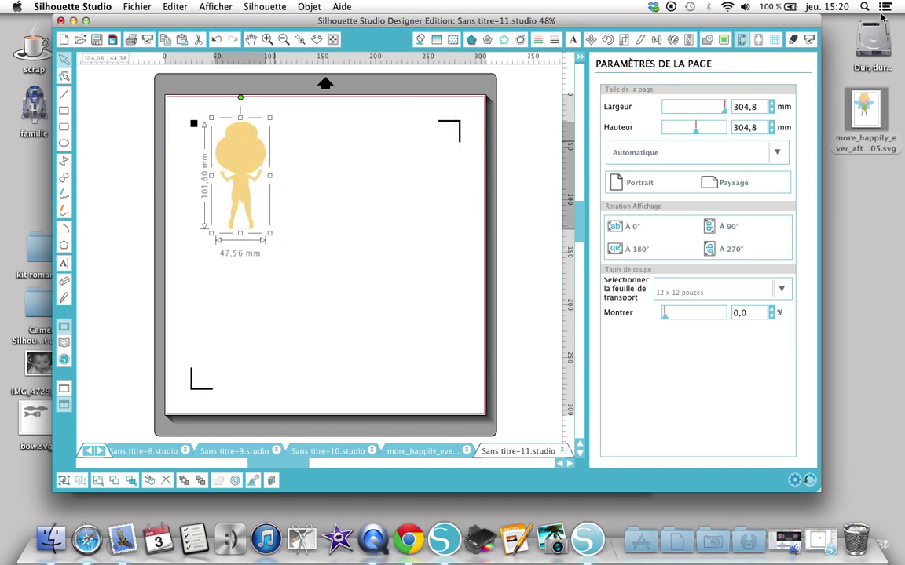
# - Set the new document's registration mark style to Désactivé and move the yellow fairy closer to the page's upper left corner
pyautogui.click(758, 40)
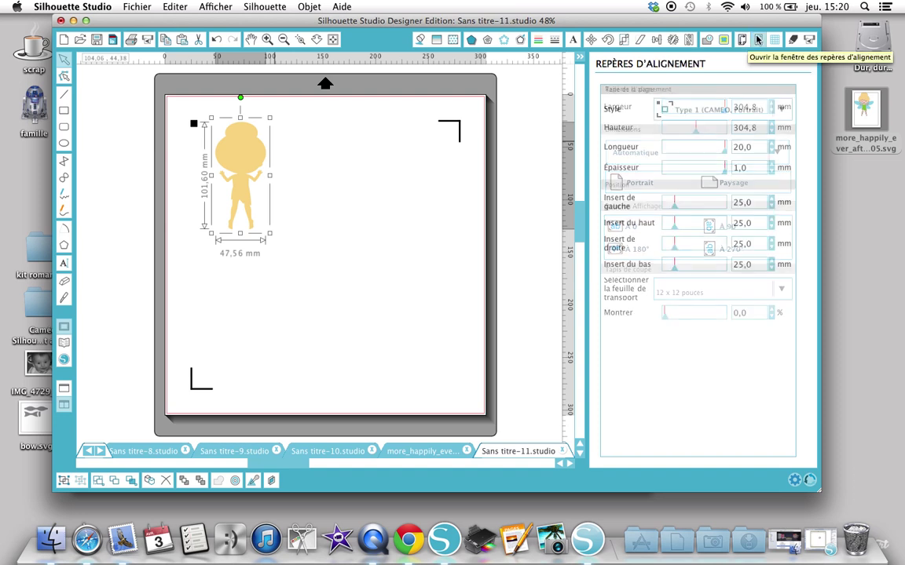
pyautogui.click(779, 109)
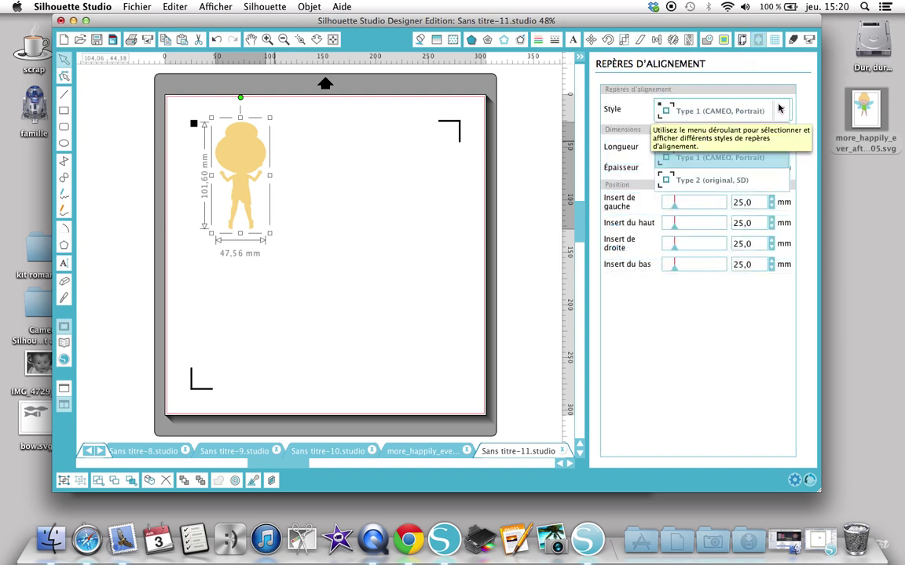
pyautogui.click(685, 136)
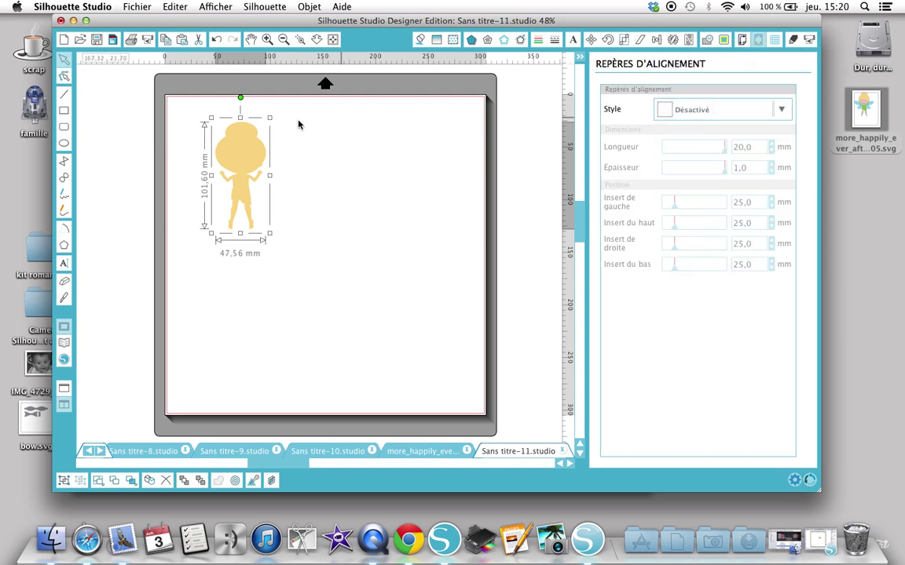
pyautogui.moveTo(238, 143); pyautogui.dragTo(219, 140)
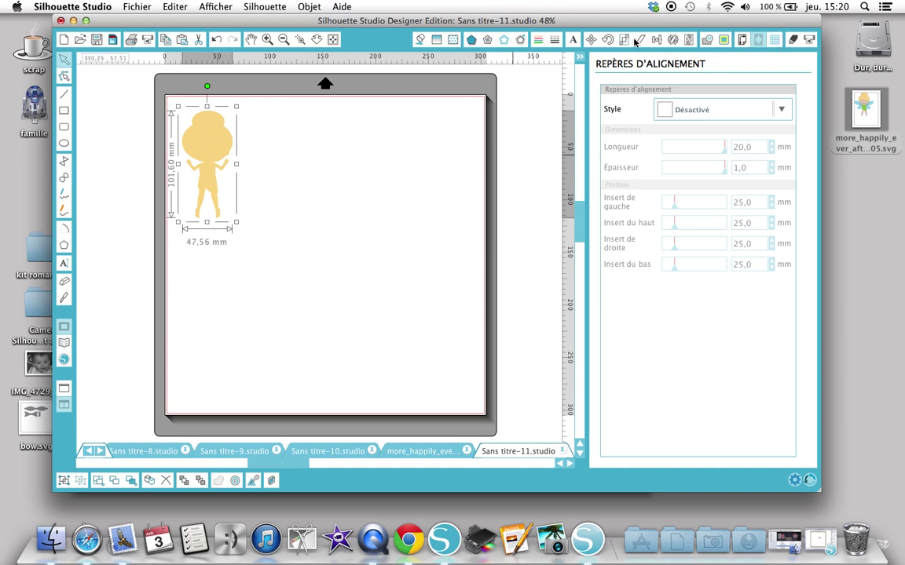
# - Replicate the yellow fairy with the Remplir la Page option
pyautogui.click(673, 40)
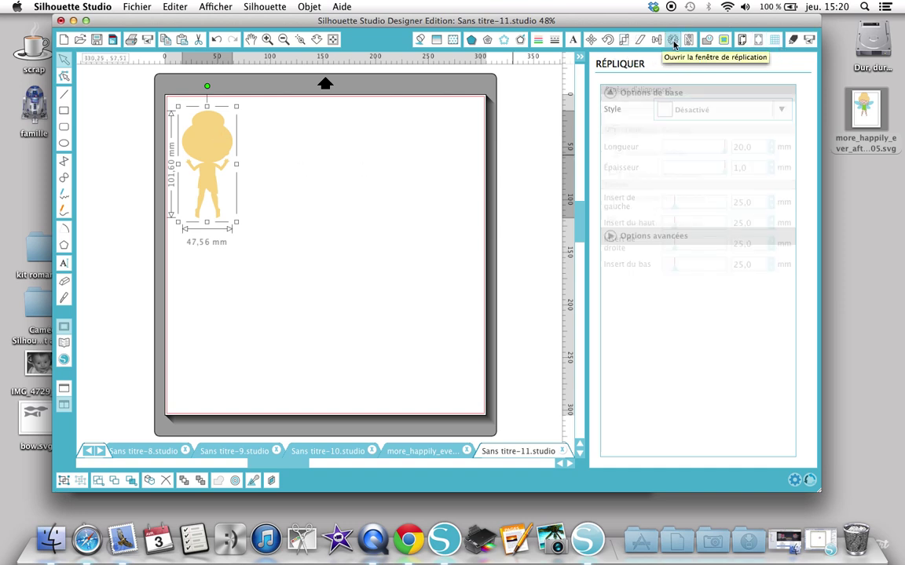
pyautogui.scroll(-2, 684, 257)
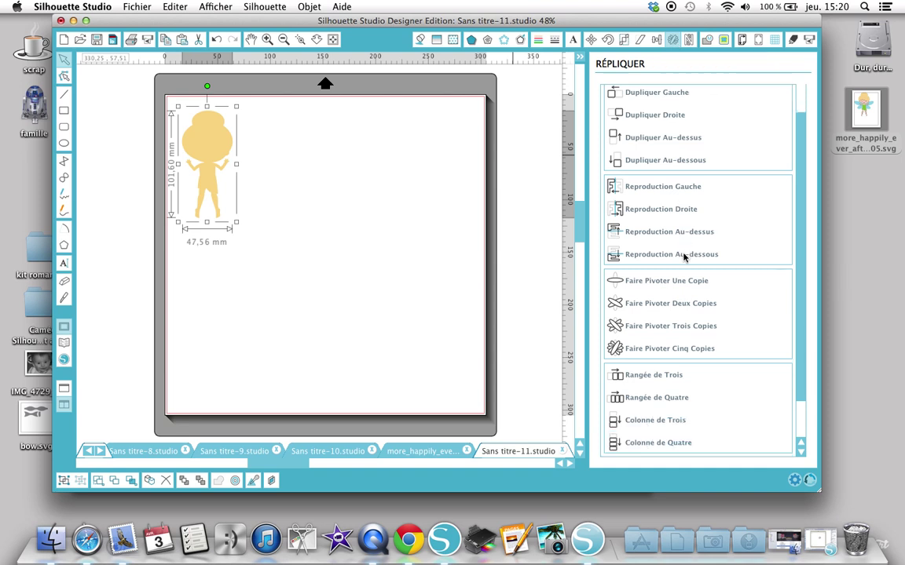
pyautogui.scroll(-2, 683, 257)
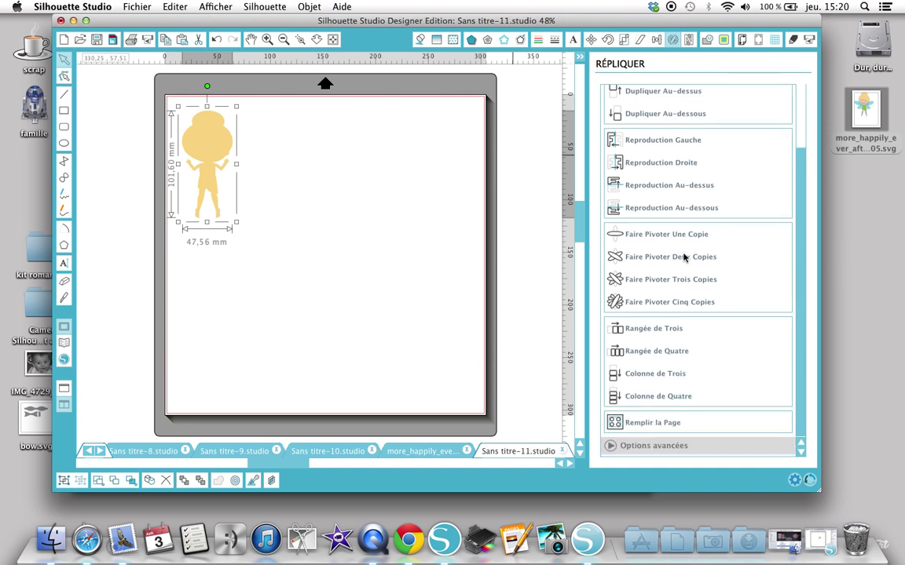
pyautogui.click(637, 424)
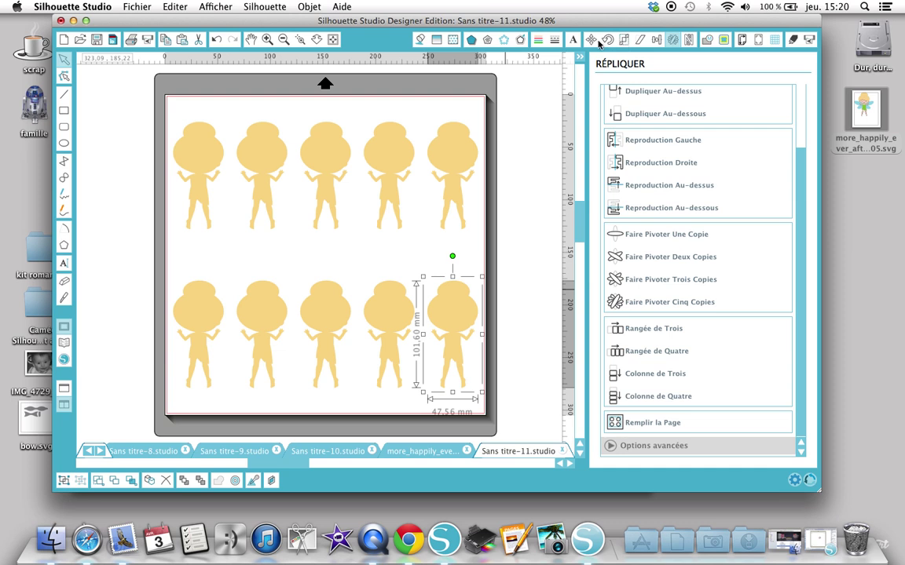
# - Nest all the yellow fairy copies compactly on the page, using the media as the boundary
pyautogui.click(690, 41)
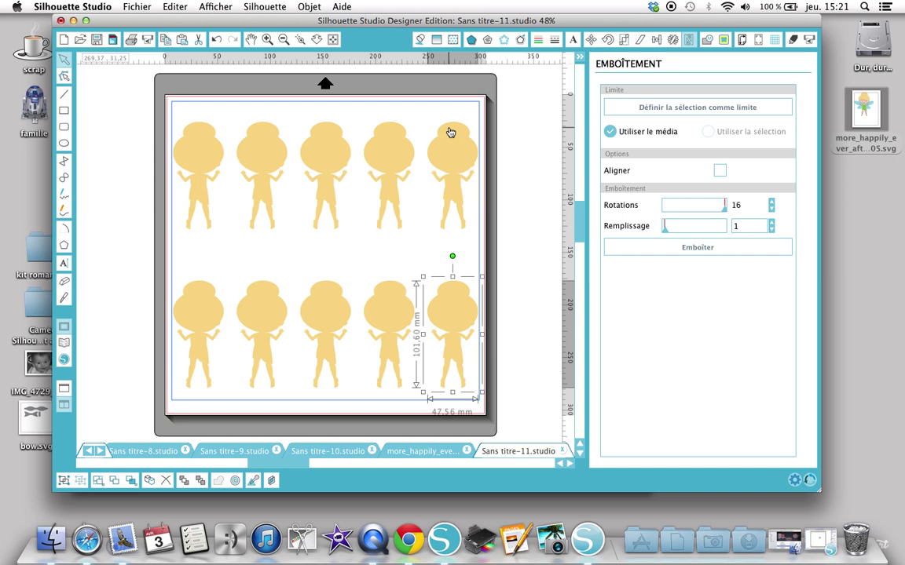
pyautogui.press('super+a')
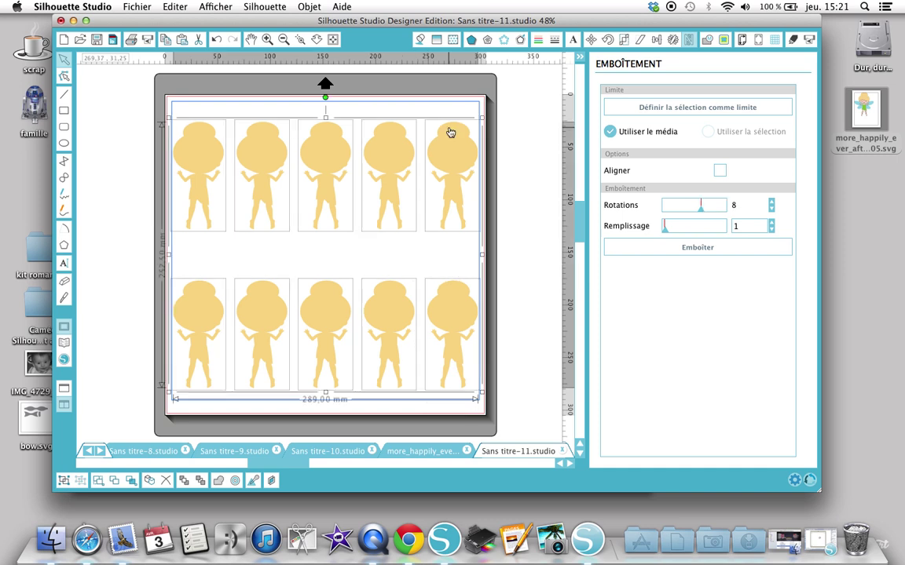
pyautogui.click(687, 248)
pyautogui.click(687, 248)
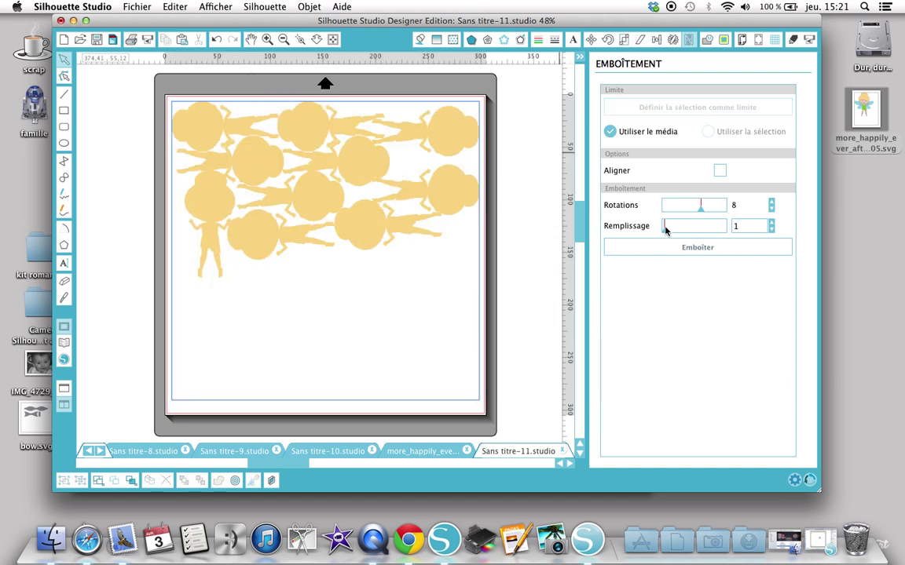